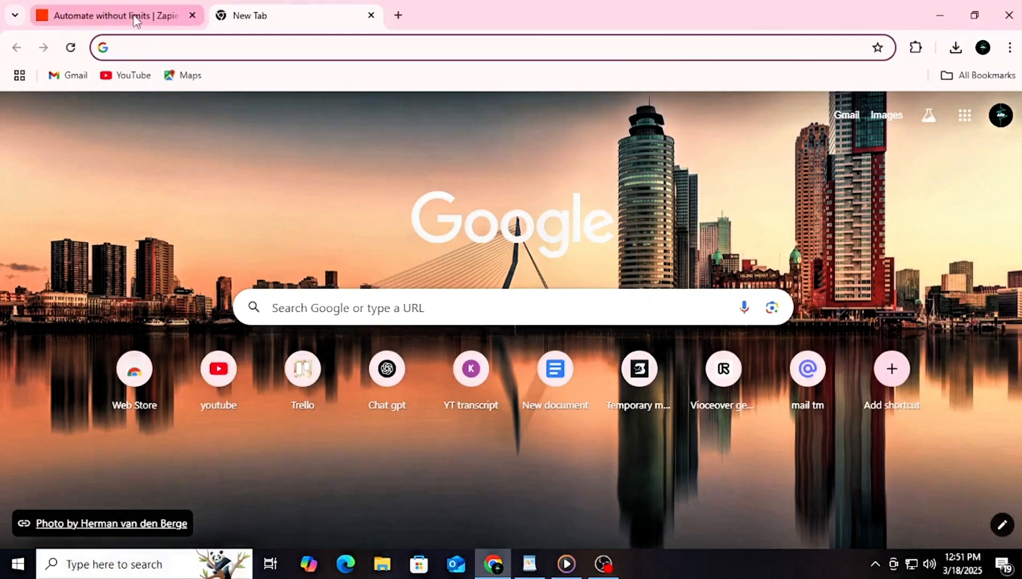
- Switch to the open Zapier website and examine its home page introduction, use cases, workflow demo and automation products
{"action": "left_click", "coordinate": [135, 18]}
{"action": "scroll", "coordinate": [365, 217], "scroll_direction": "down", "scroll_amount": 5}
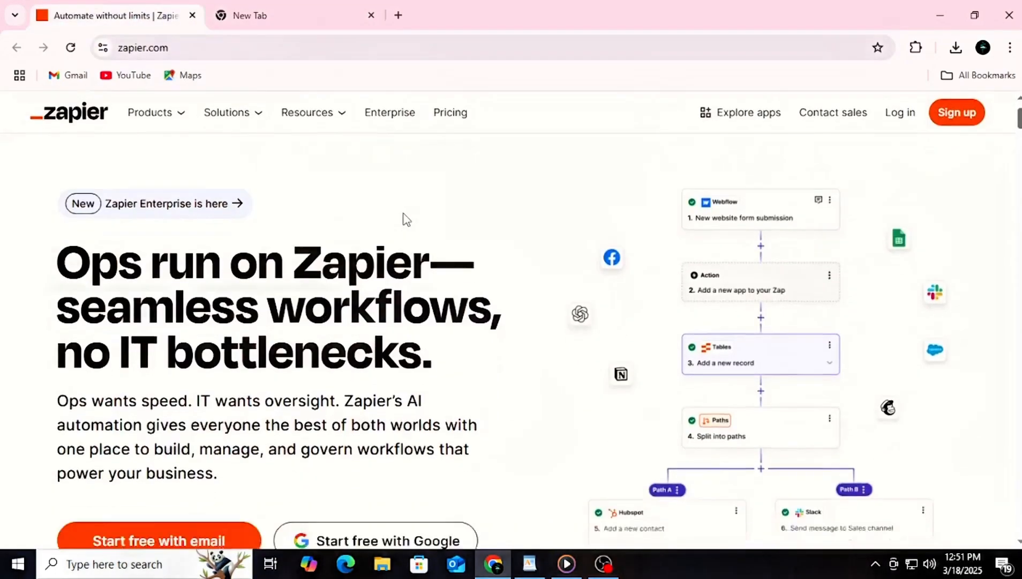
{"action": "scroll", "coordinate": [351, 228], "scroll_direction": "up", "scroll_amount": 3}
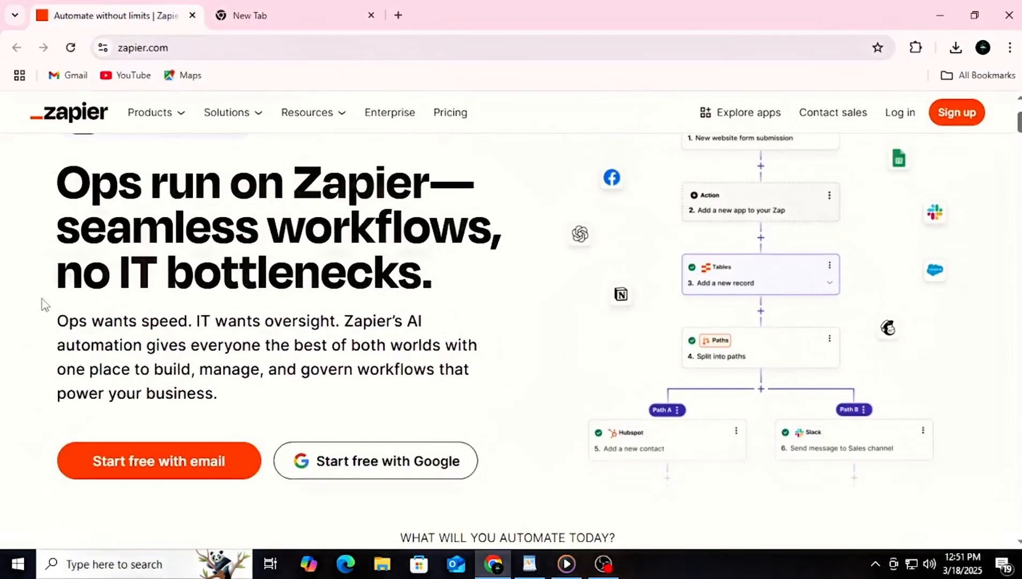
{"action": "left_click_drag", "start_coordinate": [38, 320], "coordinate": [237, 401]}
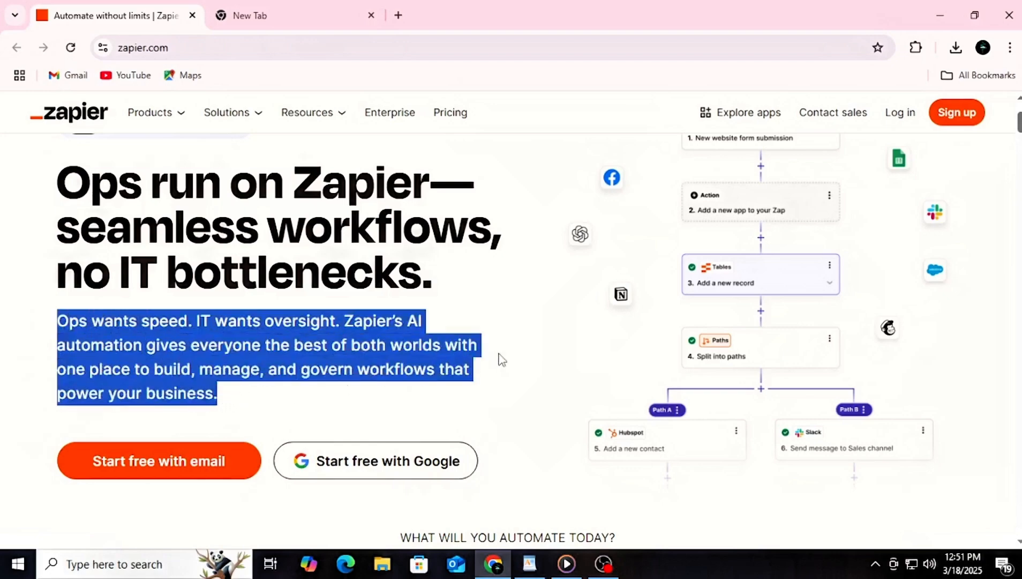
{"action": "left_click", "coordinate": [532, 358]}
{"action": "scroll", "coordinate": [532, 358], "scroll_direction": "down", "scroll_amount": 10}
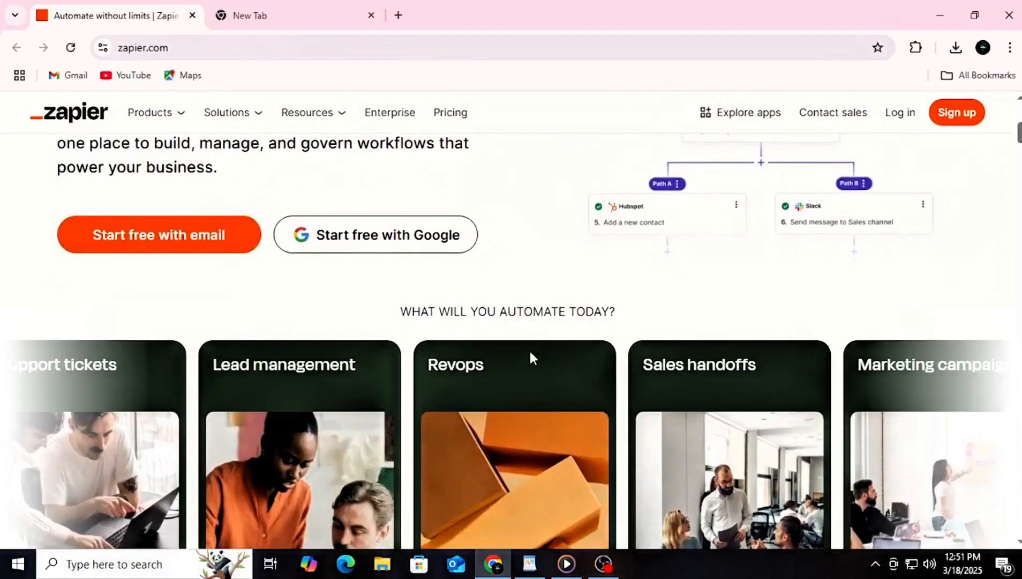
{"action": "scroll", "coordinate": [532, 358], "scroll_direction": "down", "scroll_amount": 8}
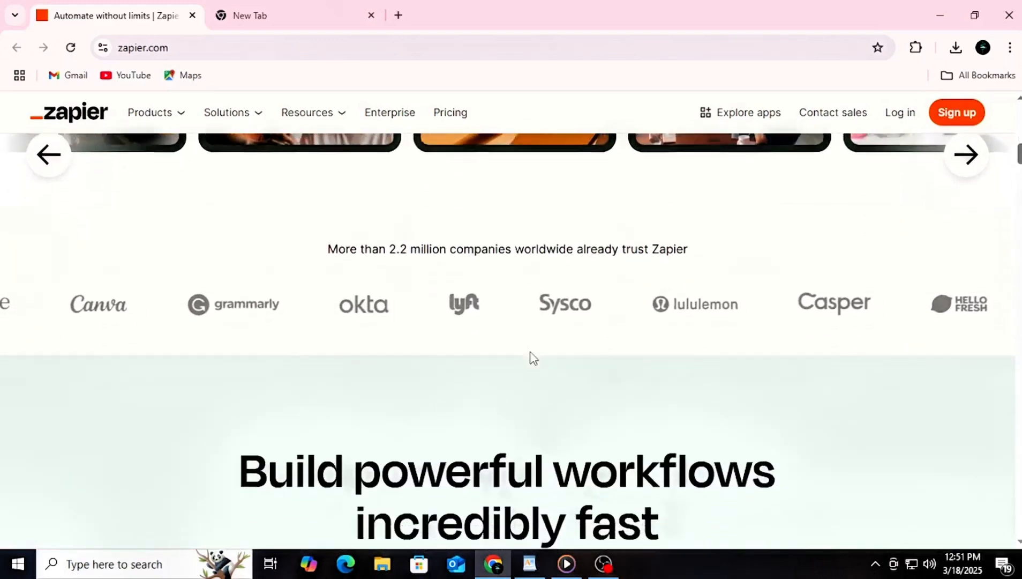
{"action": "scroll", "coordinate": [531, 352], "scroll_direction": "down", "scroll_amount": 5}
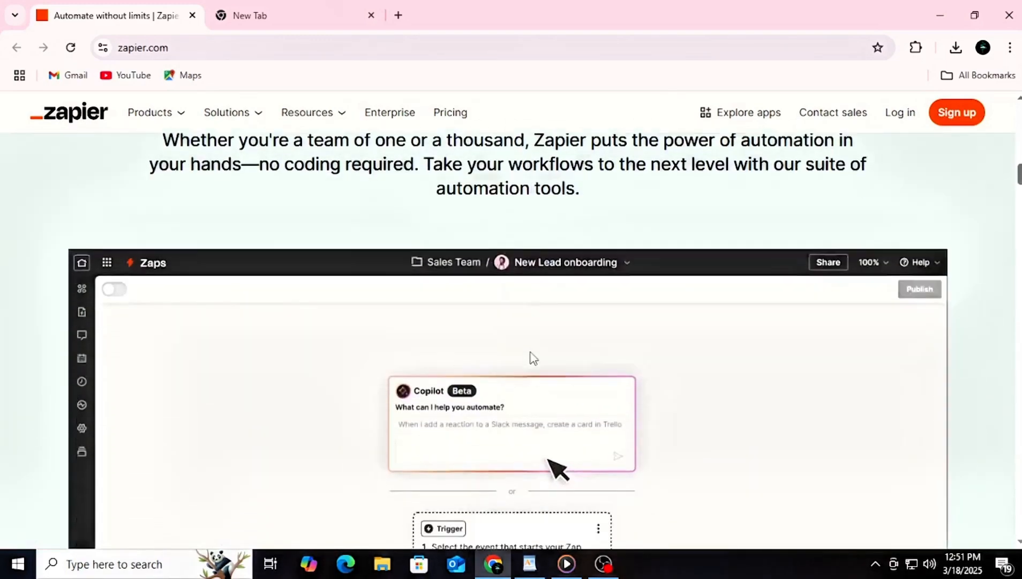
{"action": "scroll", "coordinate": [533, 358], "scroll_direction": "down", "scroll_amount": 3}
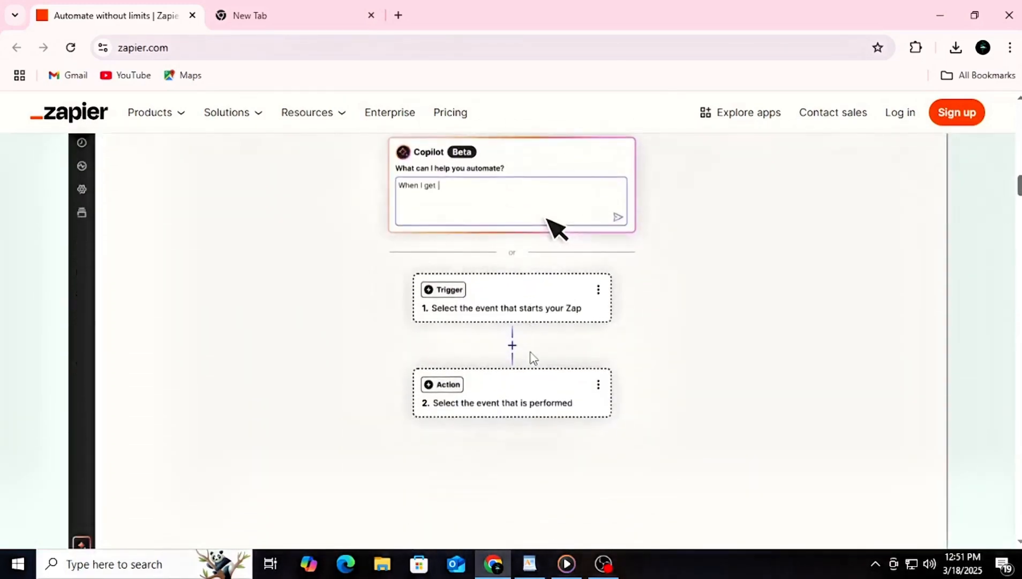
{"action": "scroll", "coordinate": [533, 358], "scroll_direction": "down", "scroll_amount": 7}
{"action": "scroll", "coordinate": [532, 358], "scroll_direction": "down", "scroll_amount": 2}
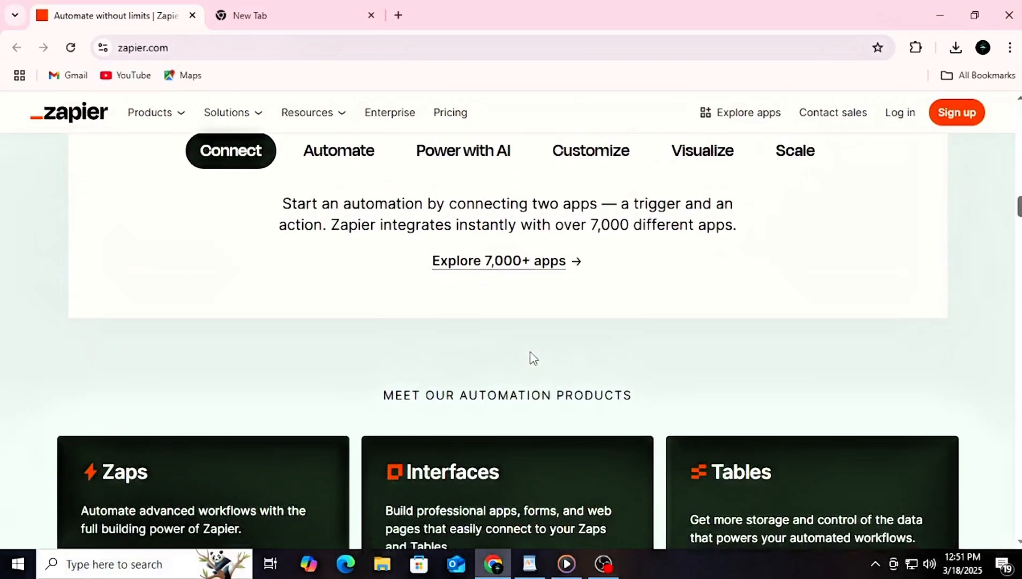
{"action": "scroll", "coordinate": [533, 358], "scroll_direction": "up", "scroll_amount": 20}
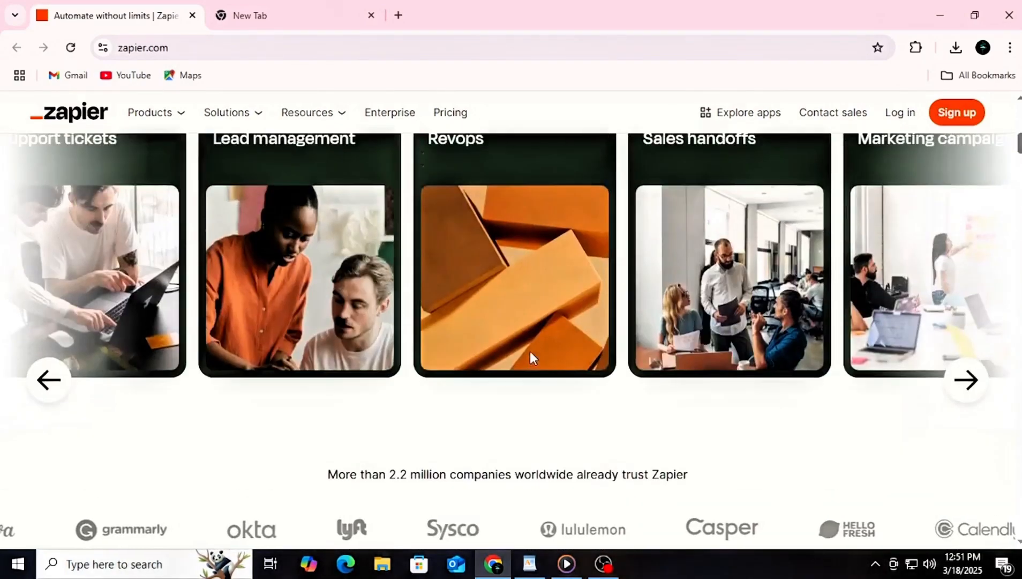
{"action": "scroll", "coordinate": [529, 357], "scroll_direction": "up", "scroll_amount": 10}
{"action": "scroll", "coordinate": [509, 369], "scroll_direction": "down", "scroll_amount": 2}
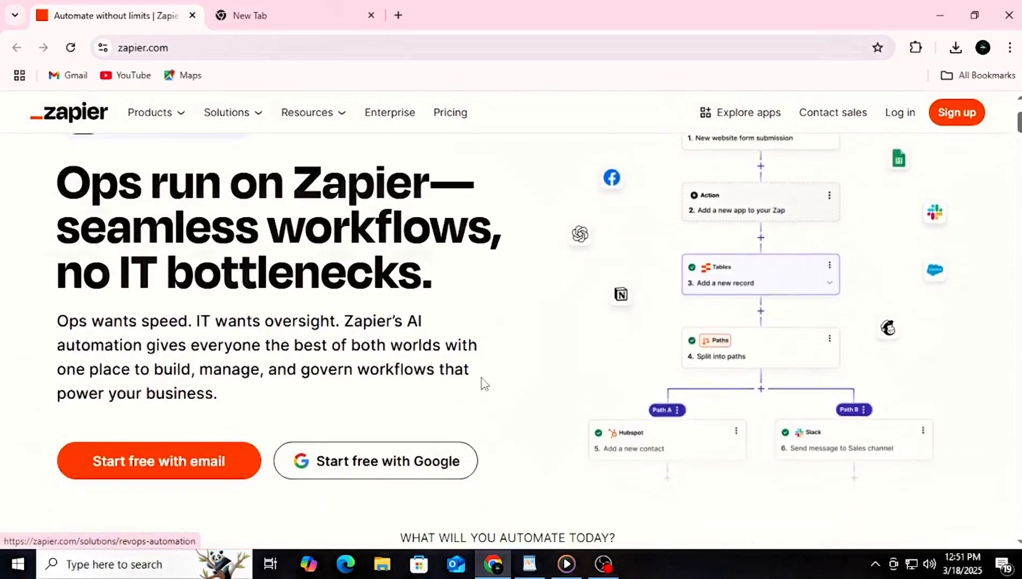
- Start a free Zapier account with Google and close the virtual assistant chat on the dashboard
{"action": "left_click", "coordinate": [434, 460]}
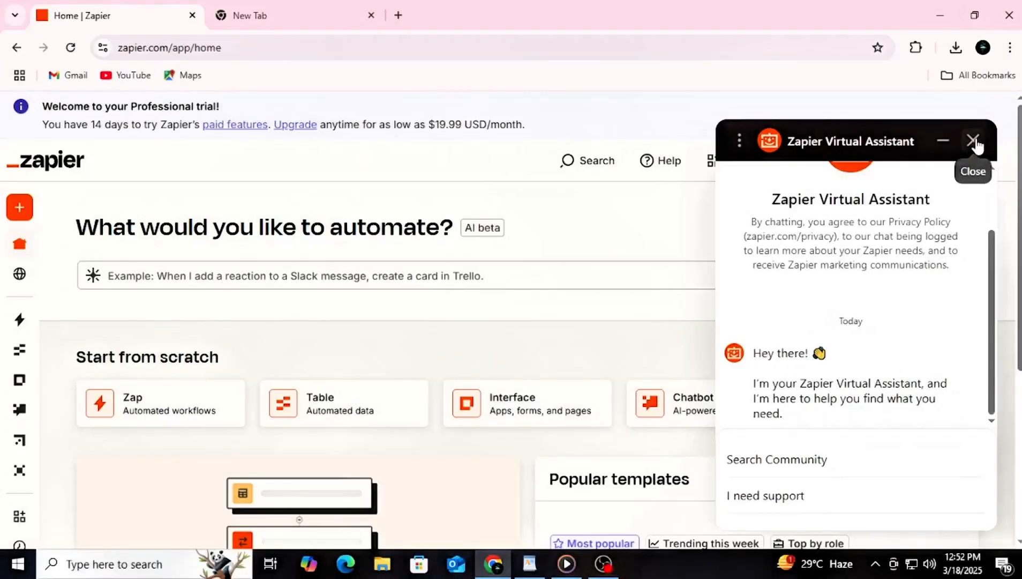
{"action": "left_click", "coordinate": [972, 141]}
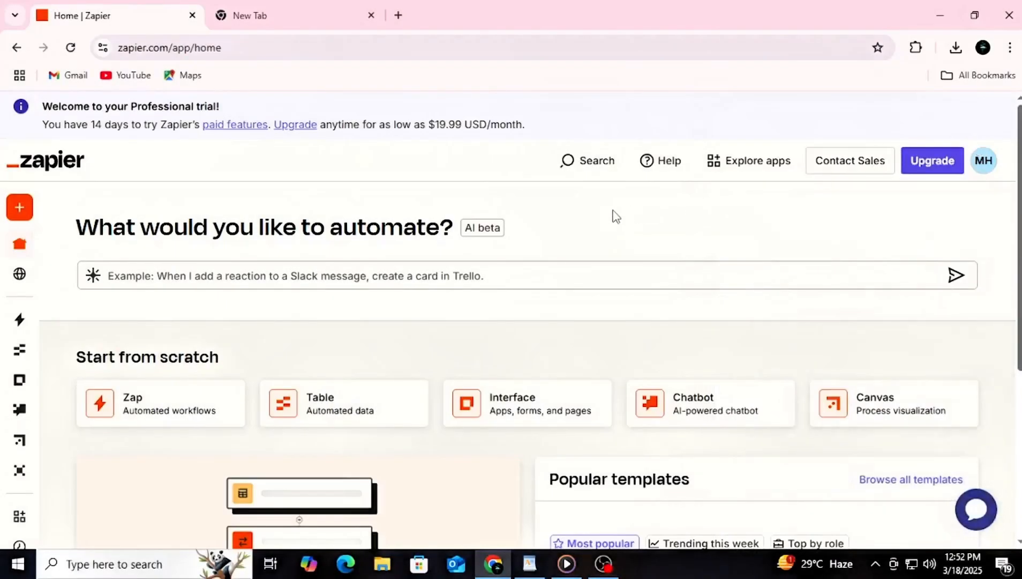
- Look over the dashboard's starting options and templates, and create a new Zap
{"action": "scroll", "coordinate": [616, 216], "scroll_direction": "down", "scroll_amount": 5}
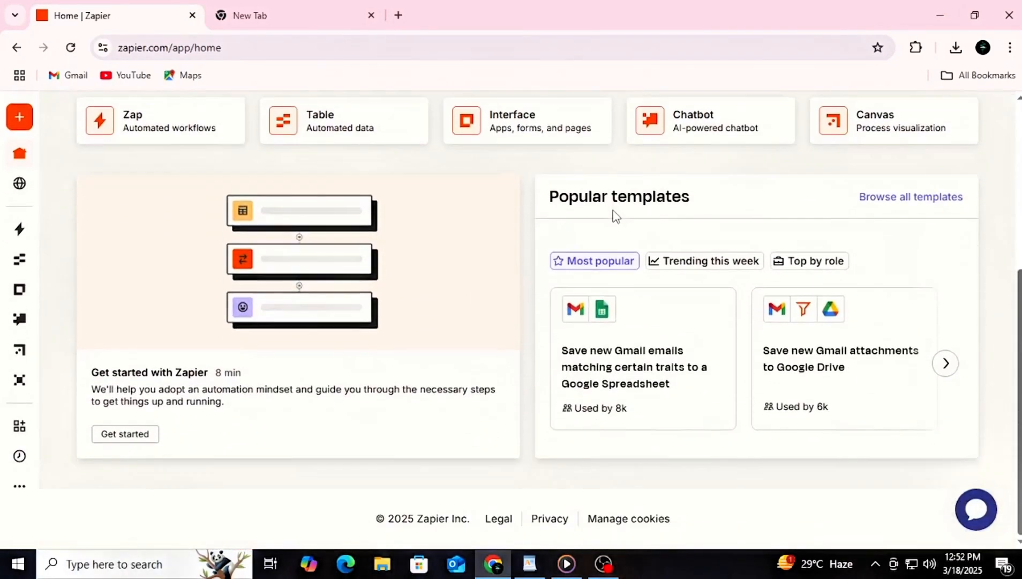
{"action": "scroll", "coordinate": [616, 216], "scroll_direction": "up", "scroll_amount": 4}
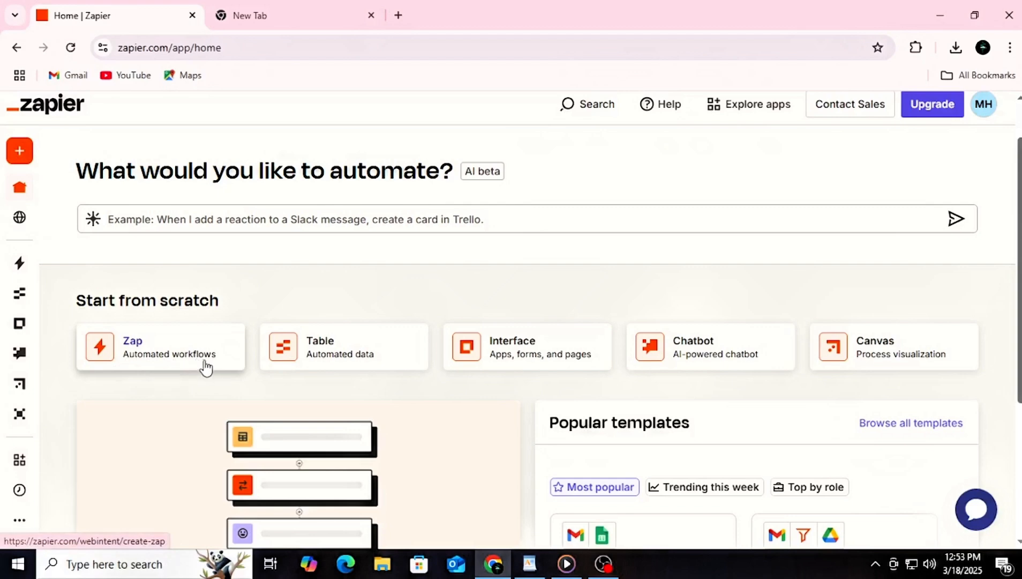
{"action": "mouse_move", "coordinate": [23, 343]}
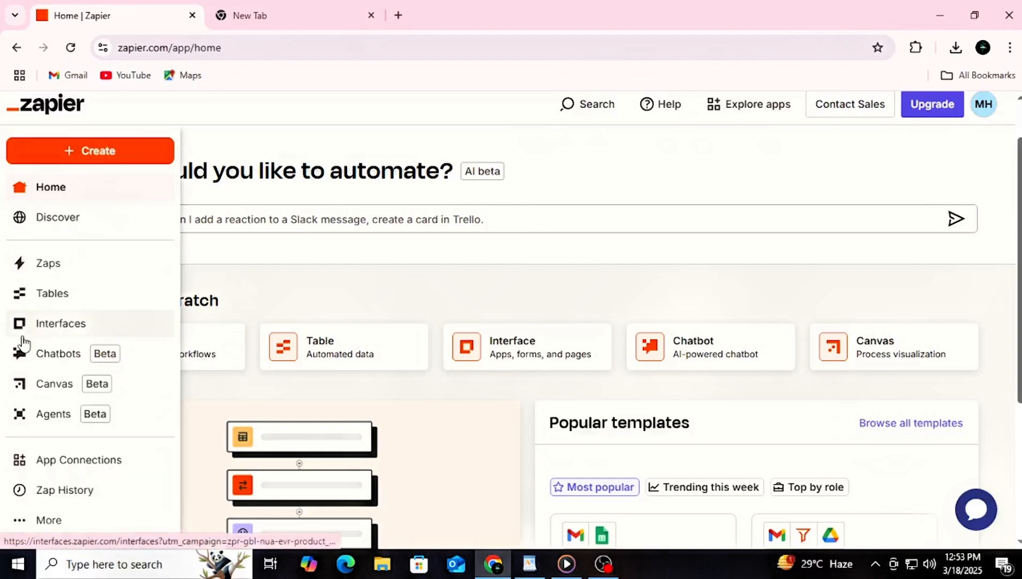
{"action": "scroll", "coordinate": [75, 364], "scroll_direction": "down", "scroll_amount": 3}
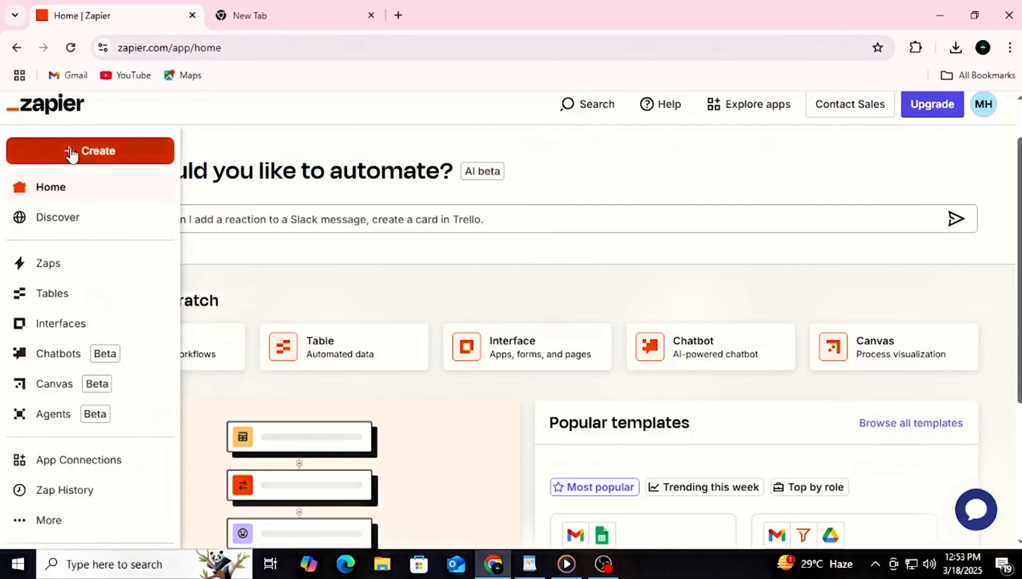
{"action": "left_click", "coordinate": [79, 154]}
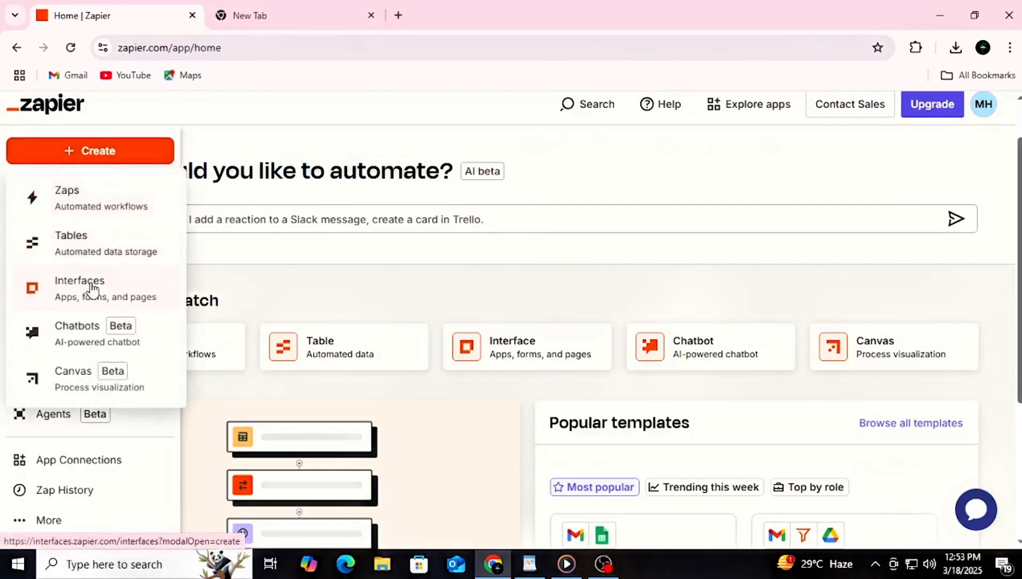
{"action": "left_click", "coordinate": [110, 215]}
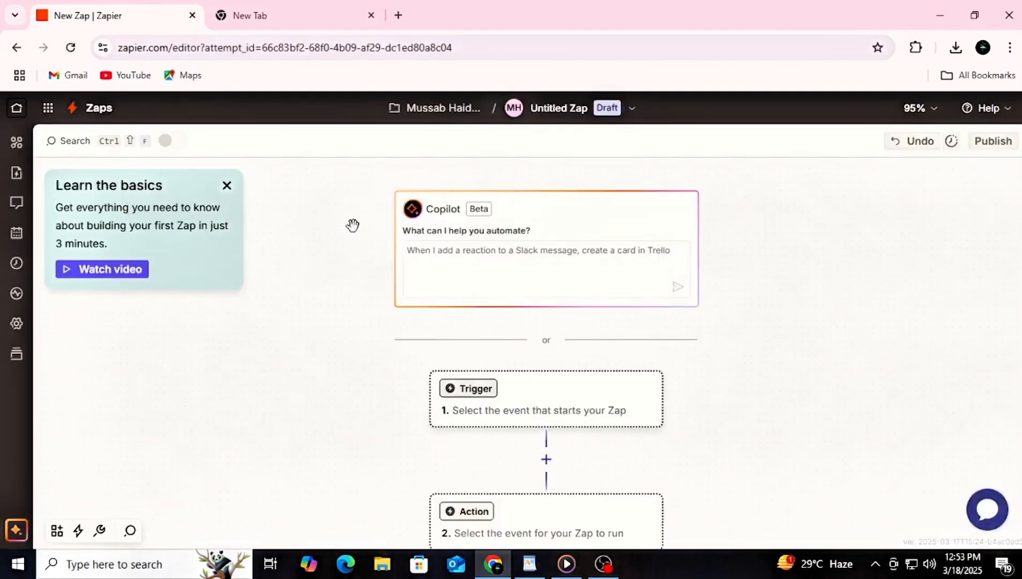
- Set Google Forms as the Zap's trigger app, and dismiss the basics tip and the virtual assistant
{"action": "left_click", "coordinate": [494, 404]}
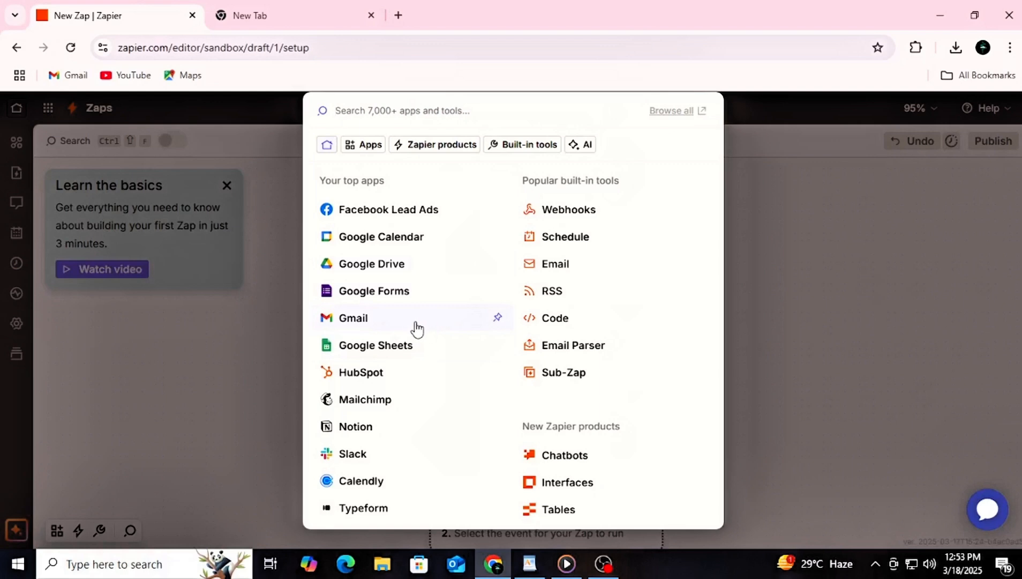
{"action": "left_click", "coordinate": [396, 294]}
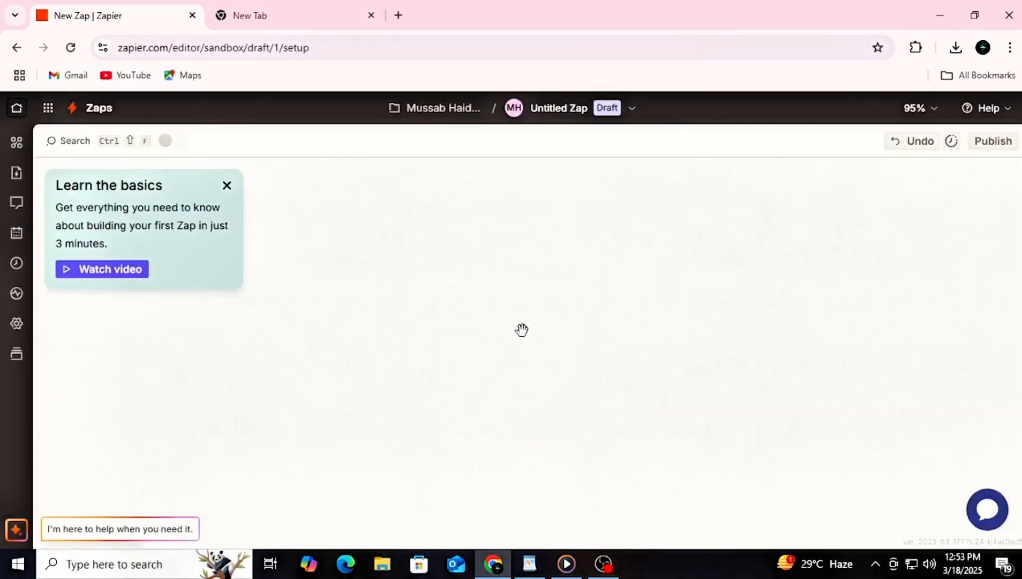
{"action": "left_click", "coordinate": [227, 185]}
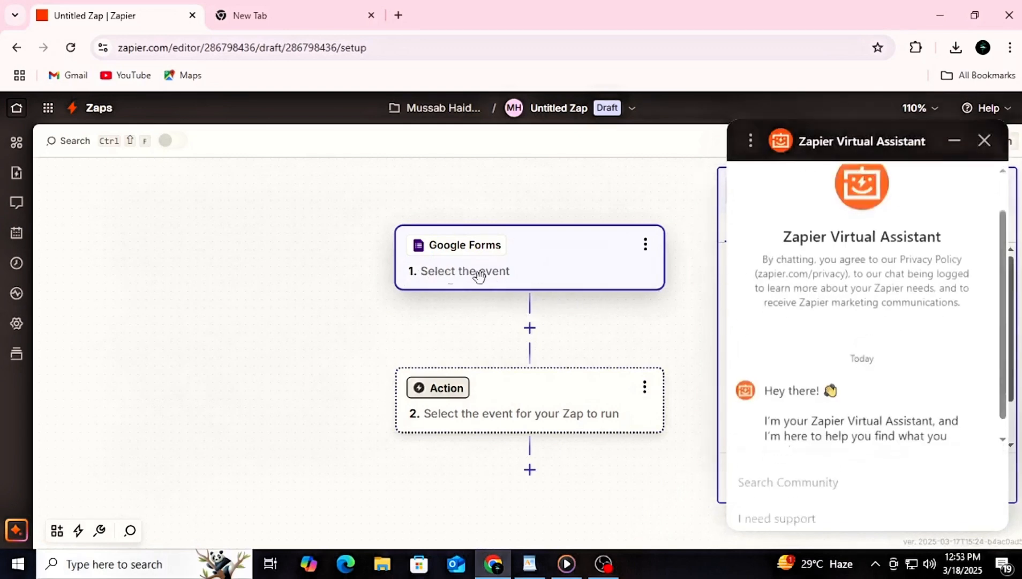
{"action": "left_click", "coordinate": [984, 141]}
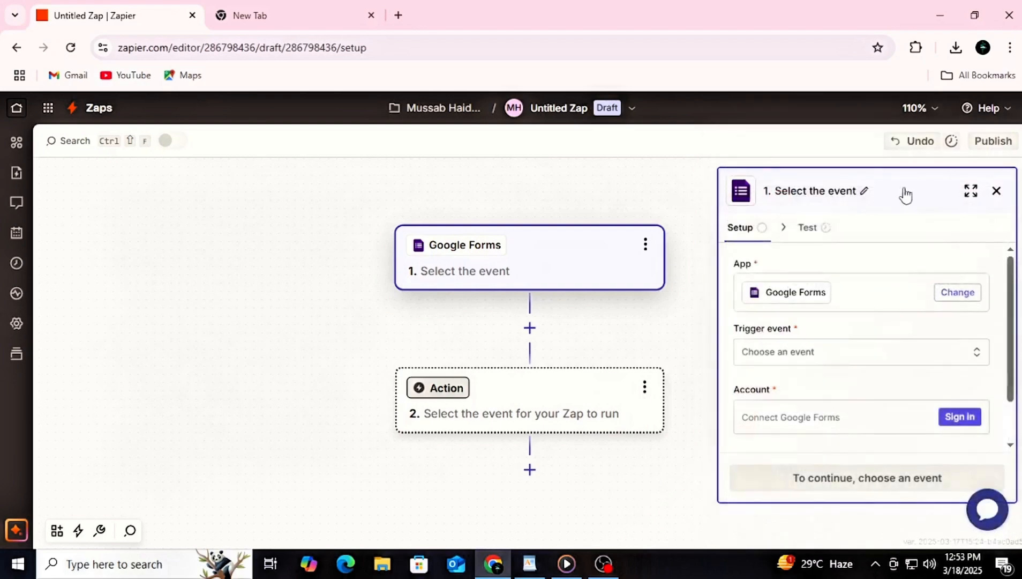
- Choose New Form Response as the trigger event for Google Forms
{"action": "left_click", "coordinate": [967, 356]}
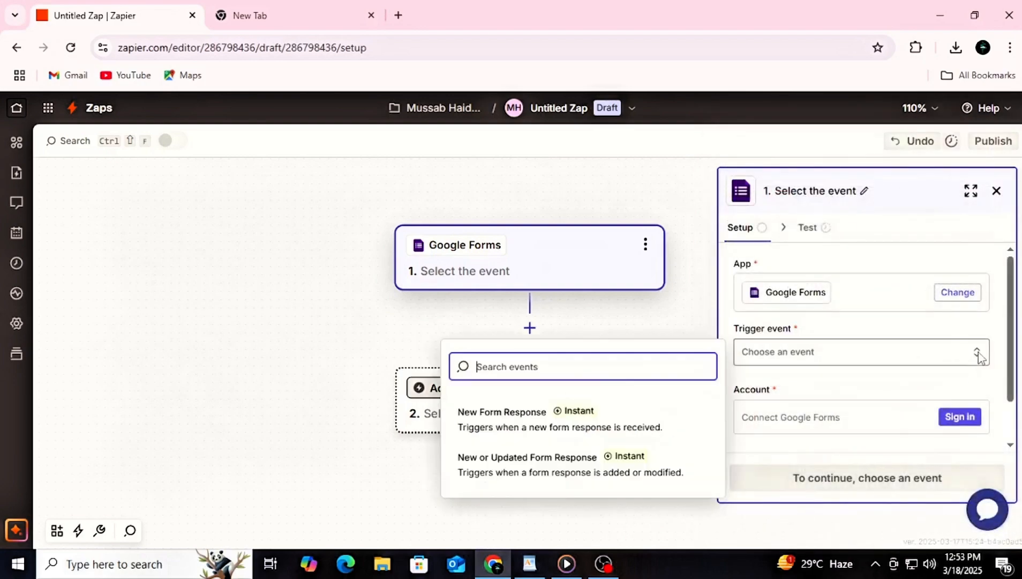
{"action": "scroll", "coordinate": [894, 383], "scroll_direction": "down", "scroll_amount": 2}
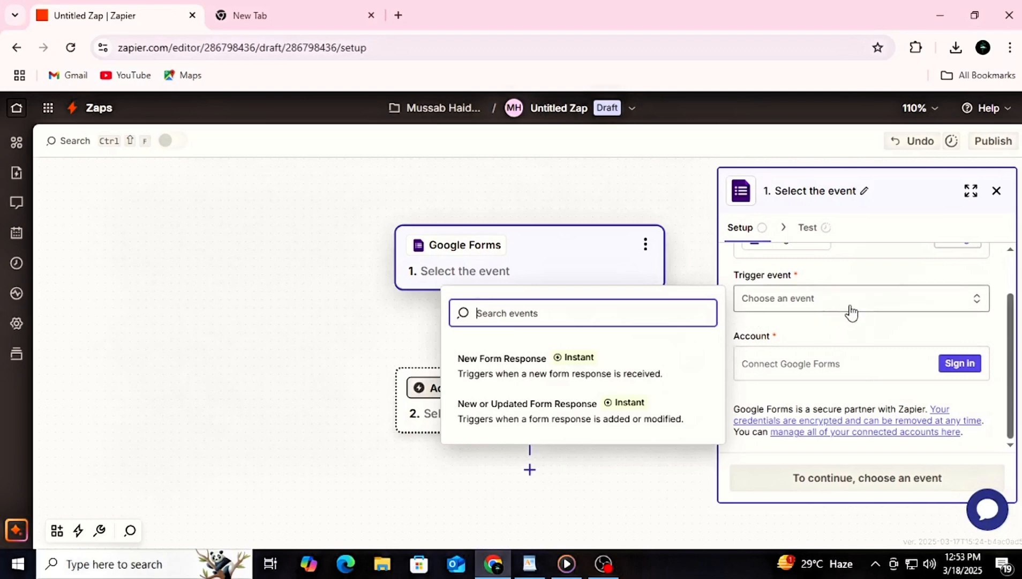
{"action": "left_click", "coordinate": [638, 484]}
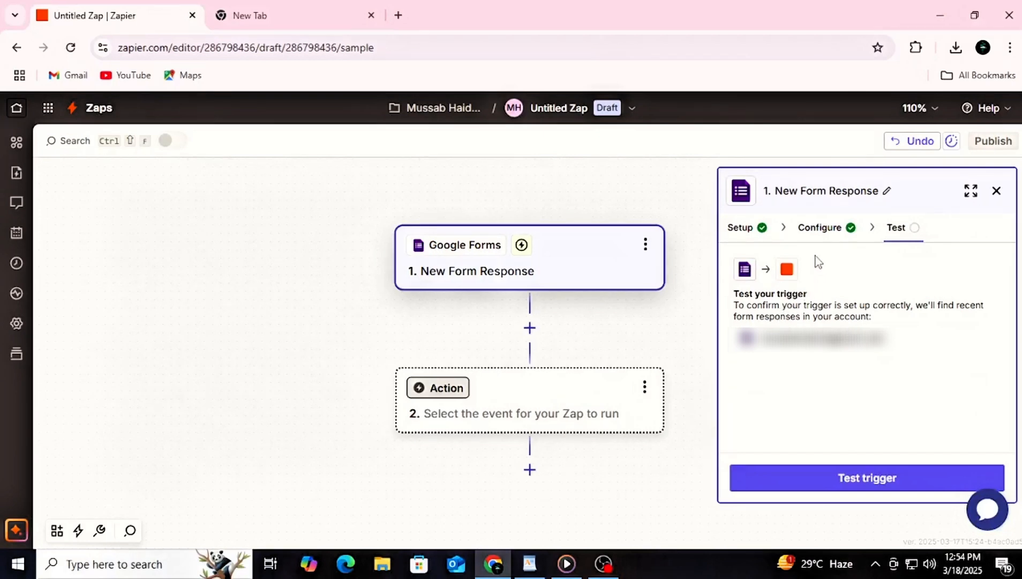
- Review the form selection and test stage of the New Form Response trigger, and close its settings
{"action": "left_click", "coordinate": [830, 228]}
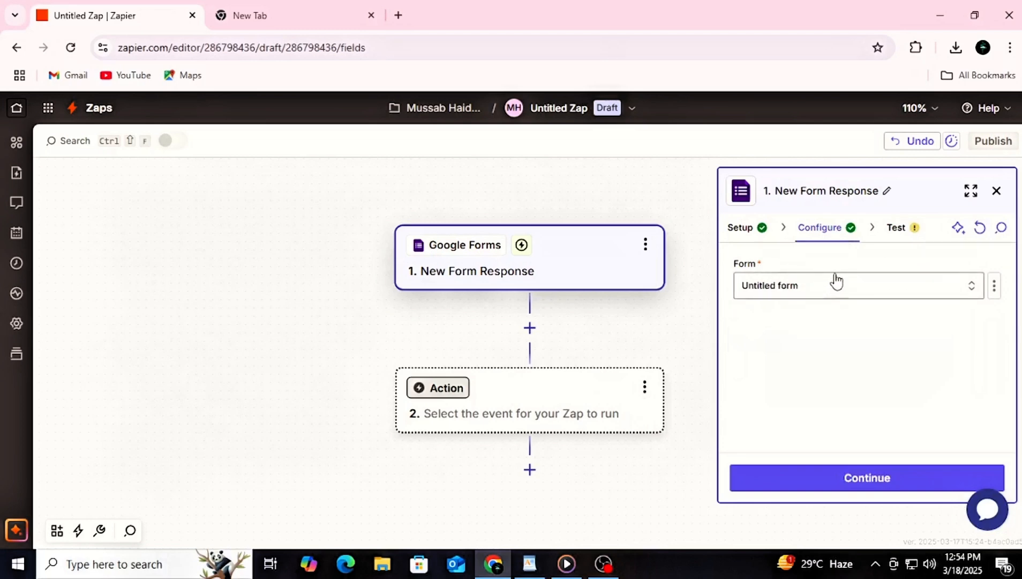
{"action": "left_click", "coordinate": [893, 228]}
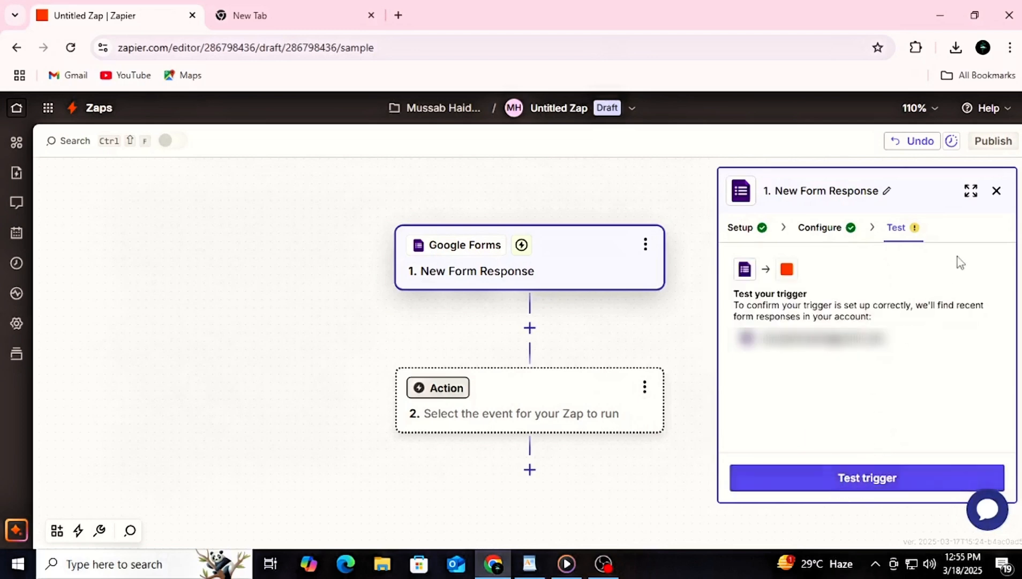
{"action": "left_click", "coordinate": [996, 191]}
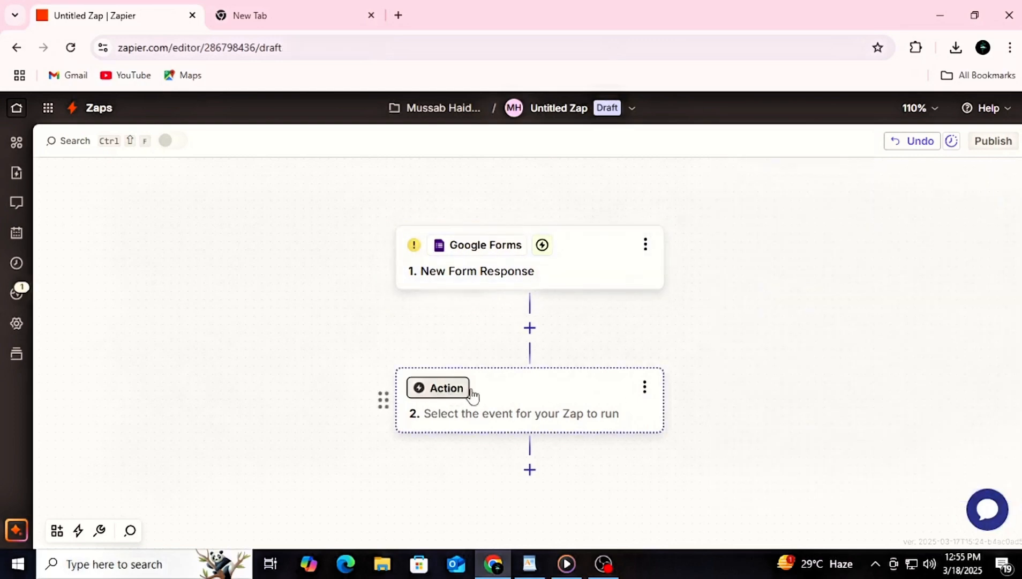
- Set Gmail as the Zap's action app with Add Label to Email as the action event
{"action": "left_click", "coordinate": [449, 399]}
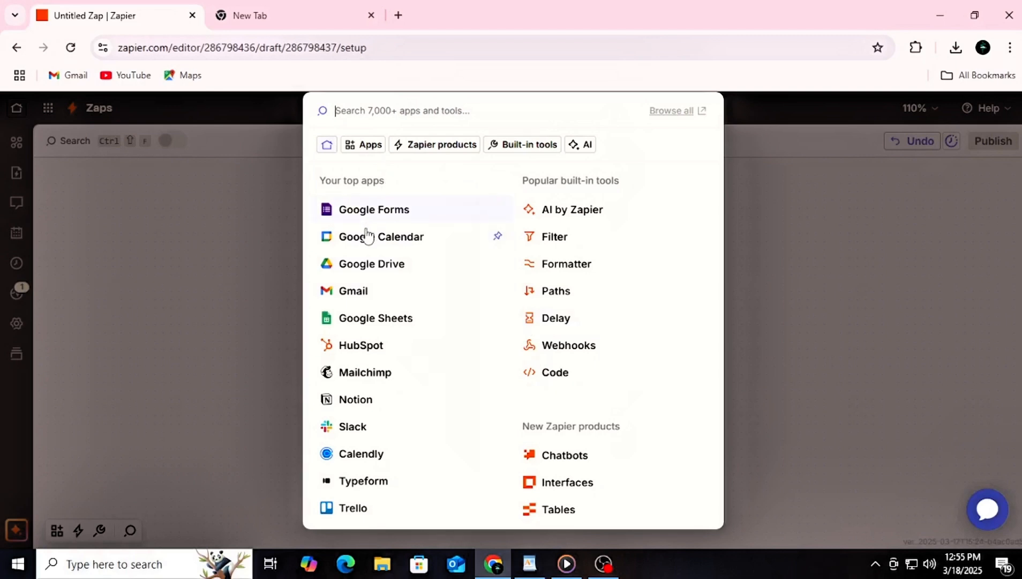
{"action": "left_click", "coordinate": [351, 295]}
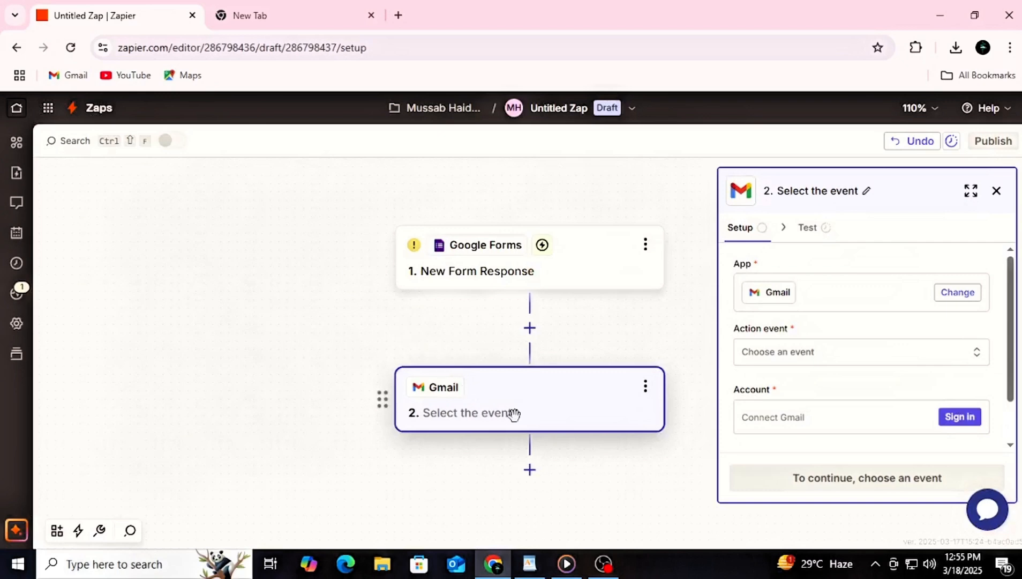
{"action": "left_click", "coordinate": [909, 358]}
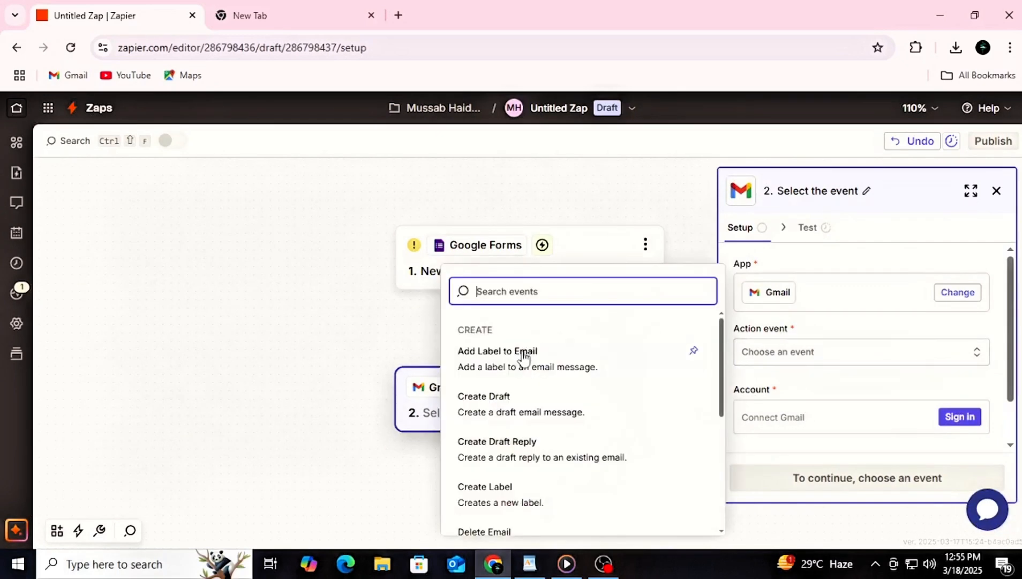
{"action": "left_click", "coordinate": [529, 364]}
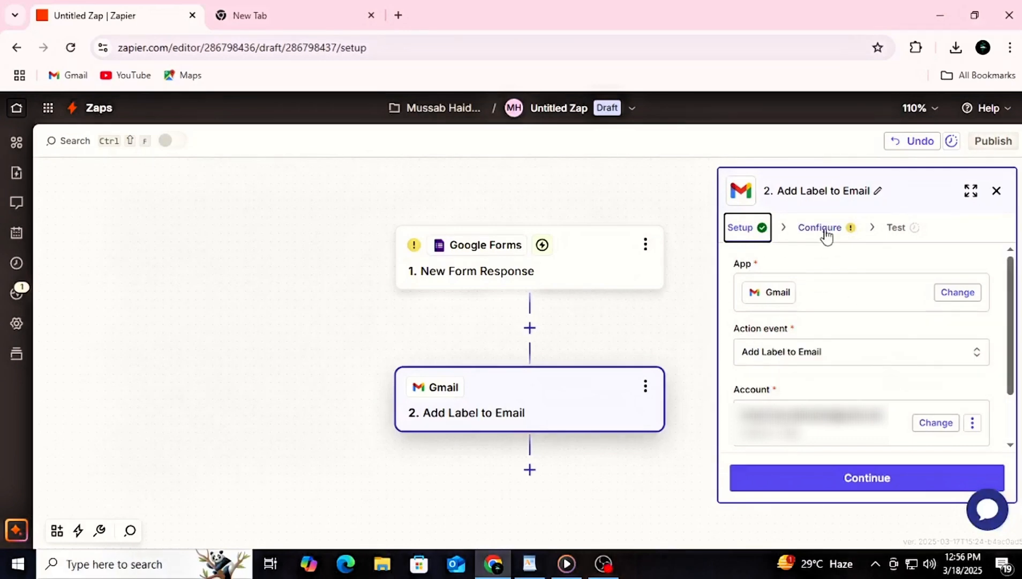
- Set CHAT as the label in the configuration of the Gmail Add Label to Email step
{"action": "left_click", "coordinate": [825, 231]}
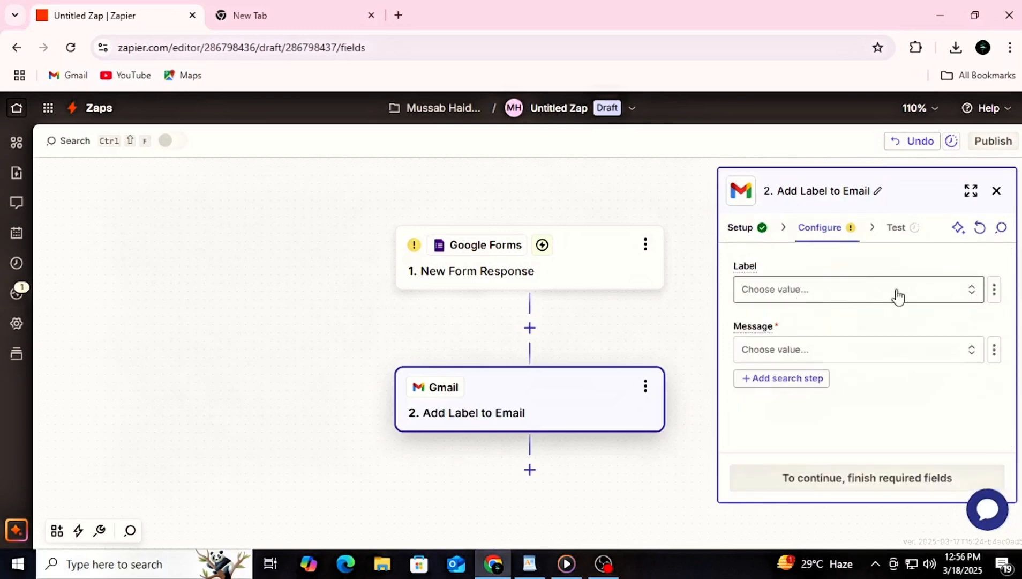
{"action": "left_click", "coordinate": [897, 292]}
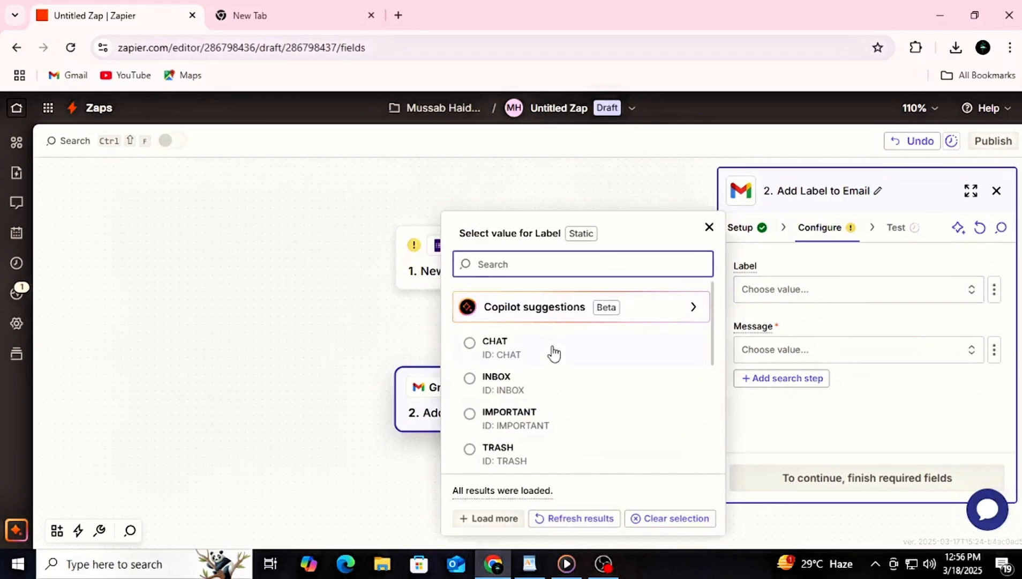
{"action": "scroll", "coordinate": [537, 415], "scroll_direction": "down", "scroll_amount": 5}
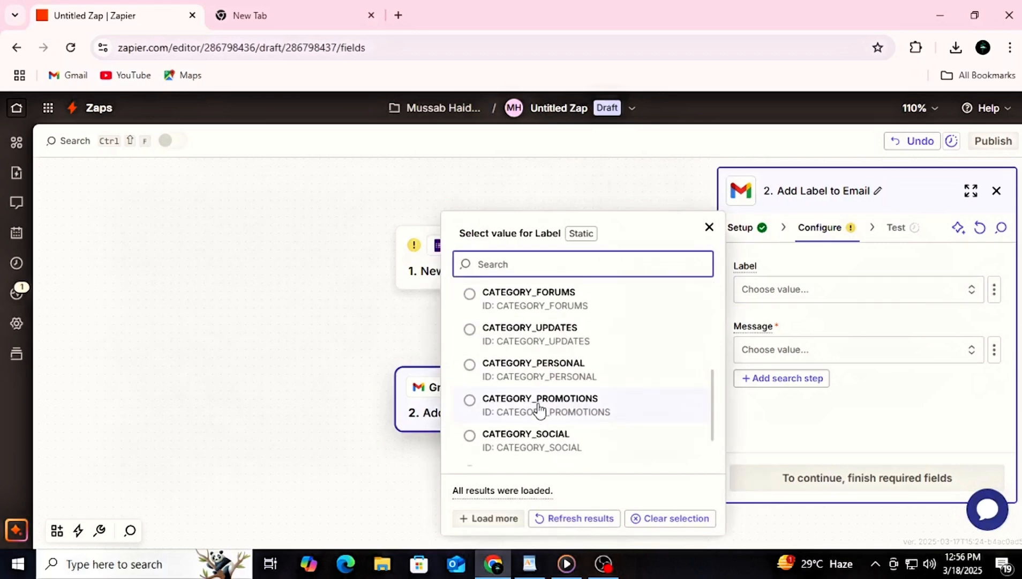
{"action": "scroll", "coordinate": [549, 401], "scroll_direction": "up", "scroll_amount": 5}
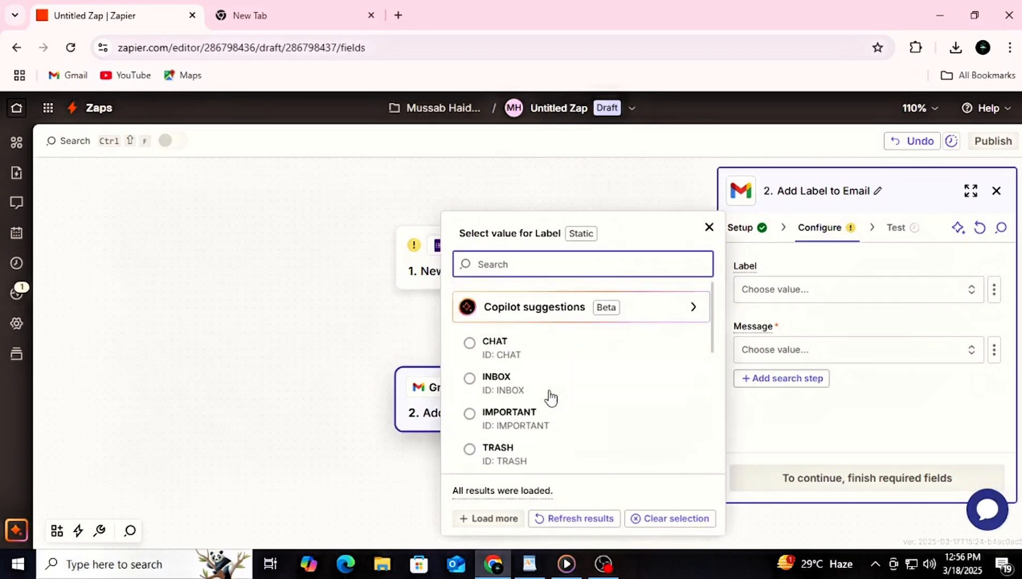
{"action": "left_click", "coordinate": [535, 348]}
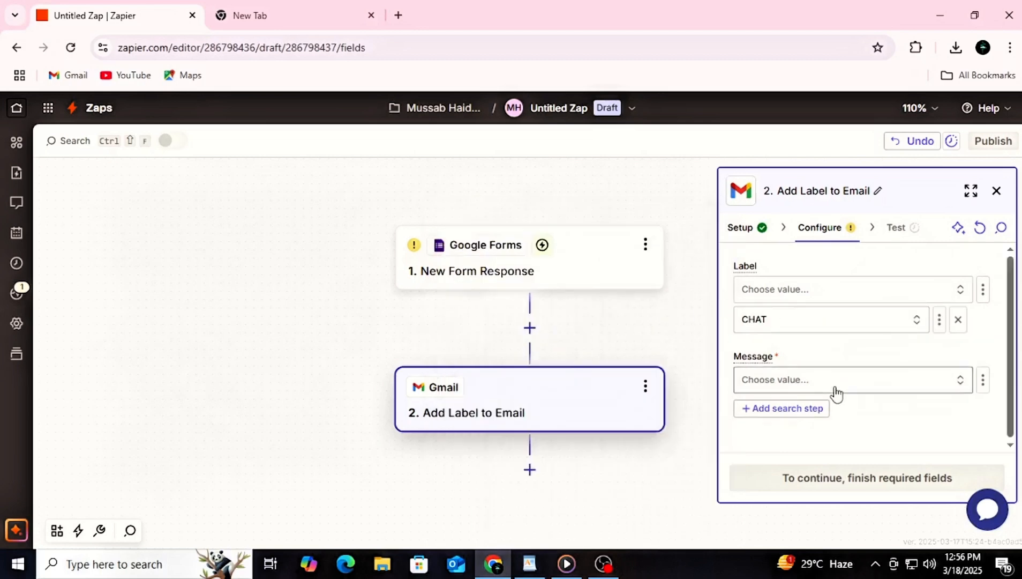
- Select the "Zapier was granted access to your Google ..." email as the message for the label and continue
{"action": "left_click", "coordinate": [837, 394]}
{"action": "left_click", "coordinate": [582, 384]}
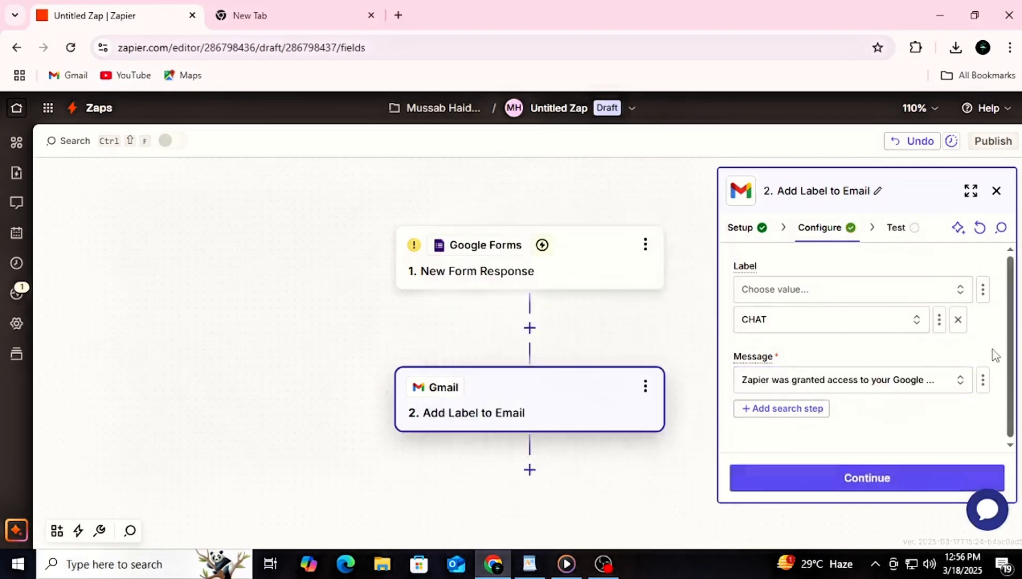
{"action": "left_click", "coordinate": [895, 485]}
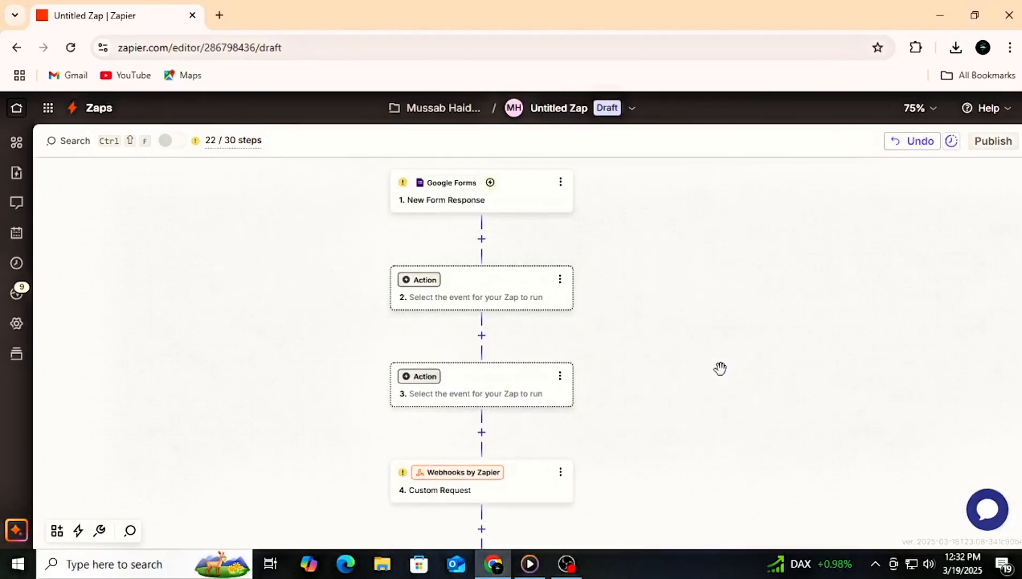
- Insert an empty action step directly after the New Form Response trigger without choosing an app, and look over the chain of steps
{"action": "scroll", "coordinate": [720, 367], "scroll_direction": "up", "scroll_amount": 1}
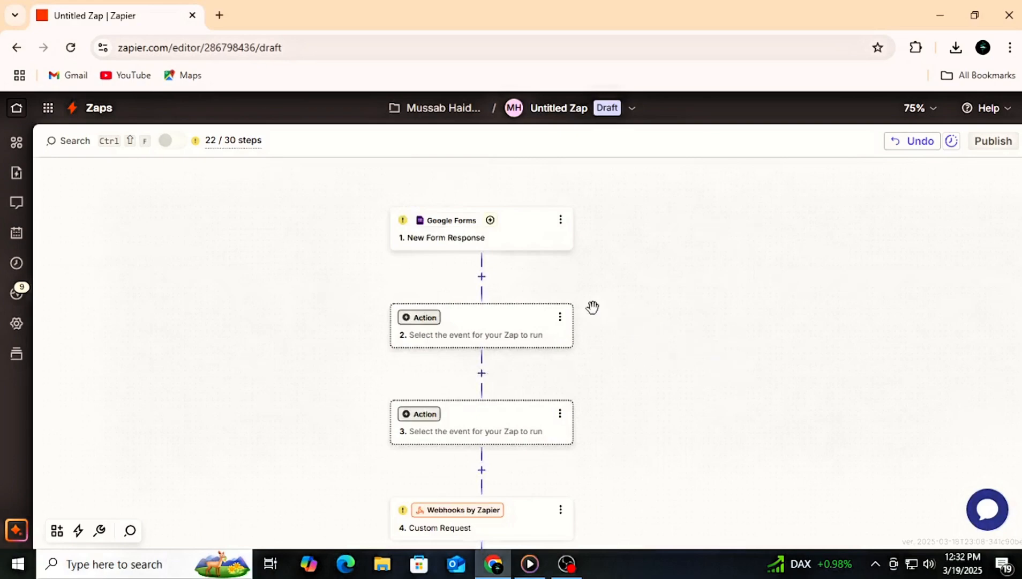
{"action": "left_click", "coordinate": [482, 281]}
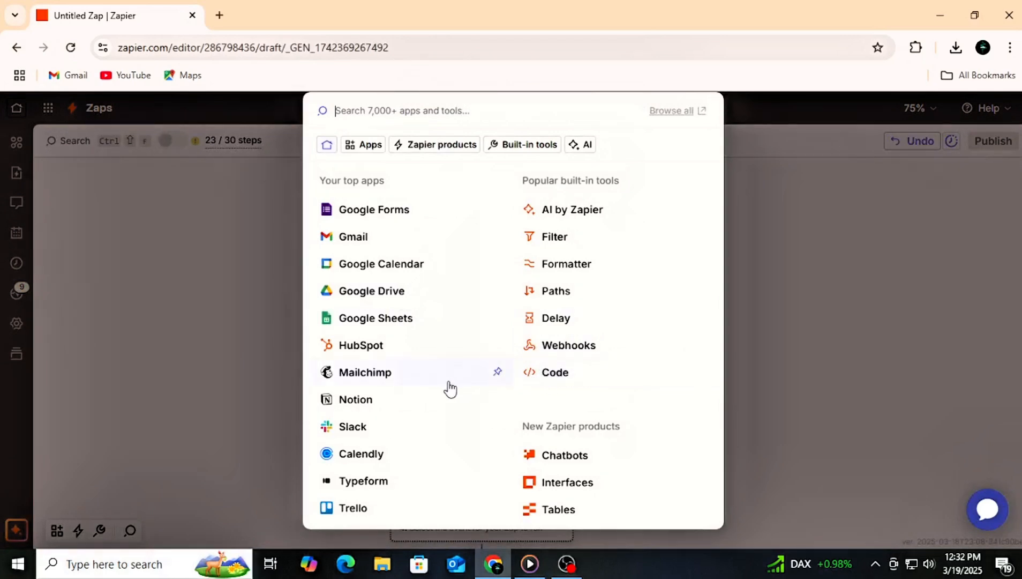
{"action": "left_click", "coordinate": [740, 374]}
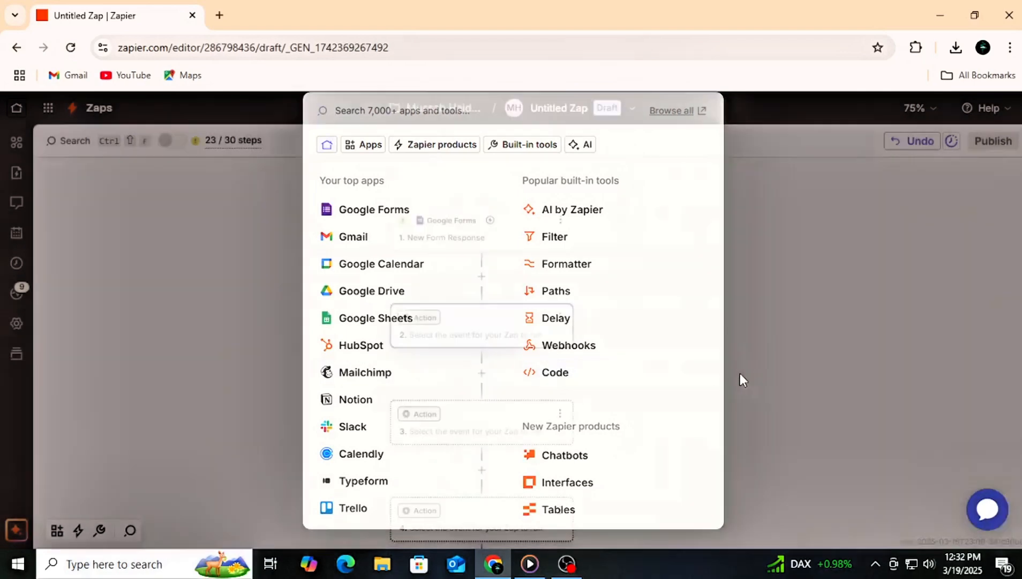
{"action": "scroll", "coordinate": [687, 372], "scroll_direction": "down", "scroll_amount": 4}
{"action": "scroll", "coordinate": [668, 371], "scroll_direction": "down", "scroll_amount": 5}
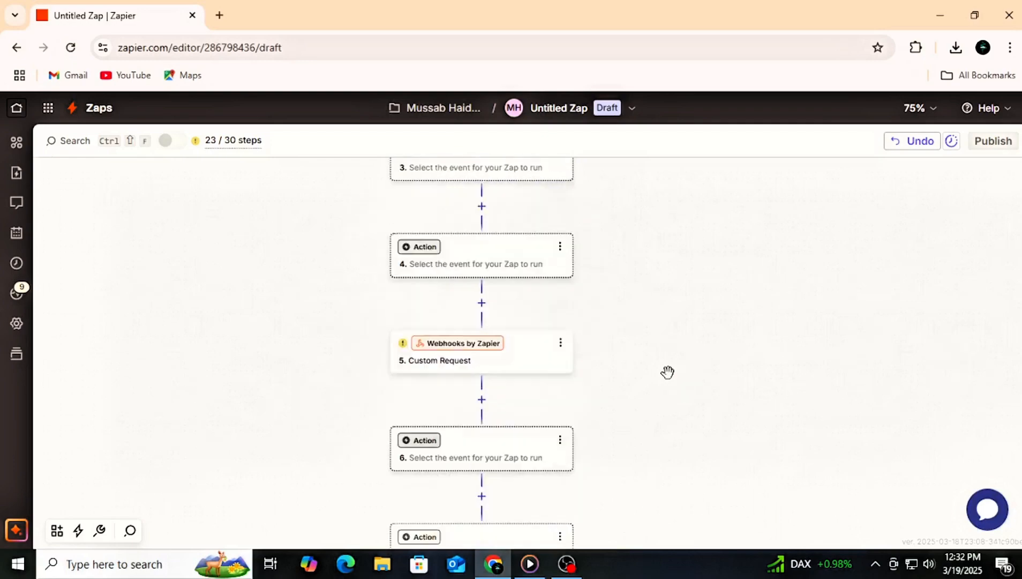
{"action": "scroll", "coordinate": [667, 372], "scroll_direction": "up", "scroll_amount": 4}
{"action": "scroll", "coordinate": [667, 372], "scroll_direction": "up", "scroll_amount": 4}
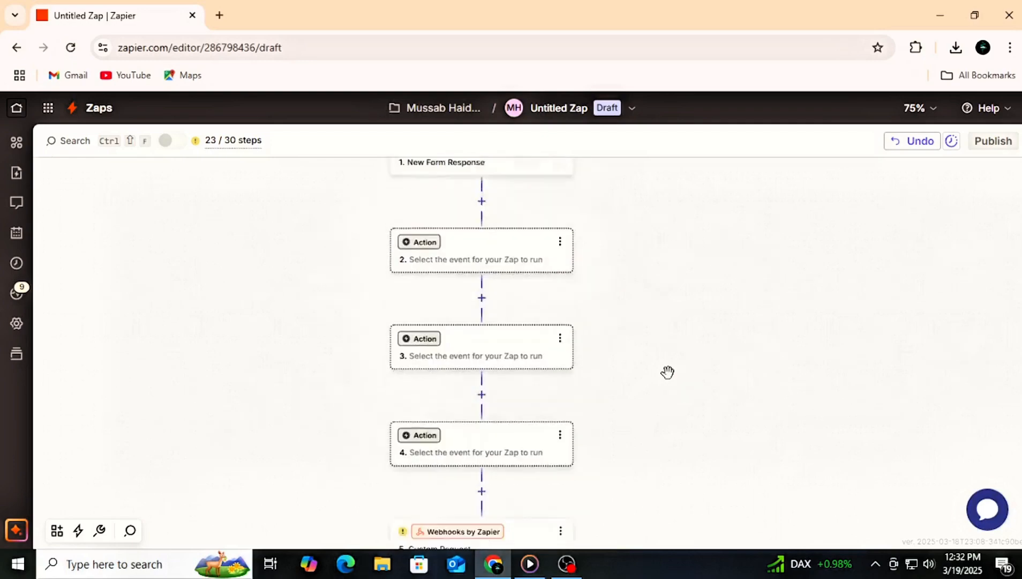
- Insert a Code by Zapier step directly after the New Form Response trigger, keeping Code as its app
{"action": "left_click", "coordinate": [482, 352]}
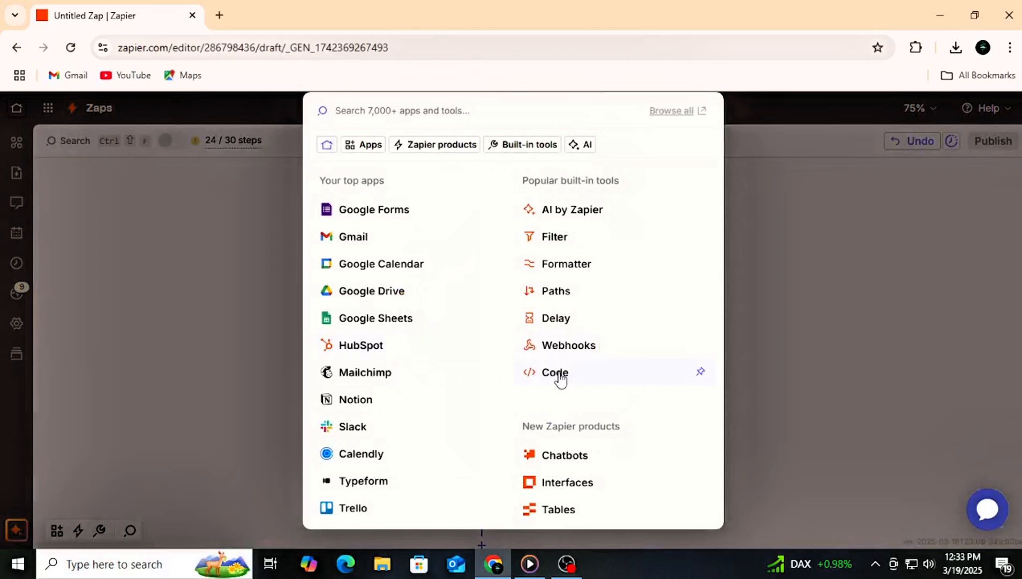
{"action": "left_click", "coordinate": [555, 373]}
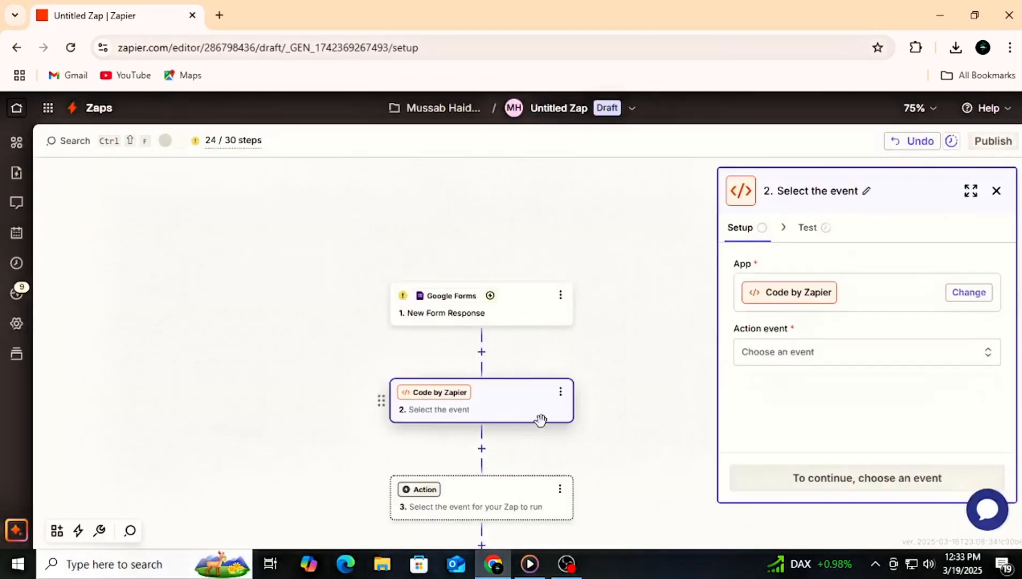
{"action": "left_click", "coordinate": [976, 298]}
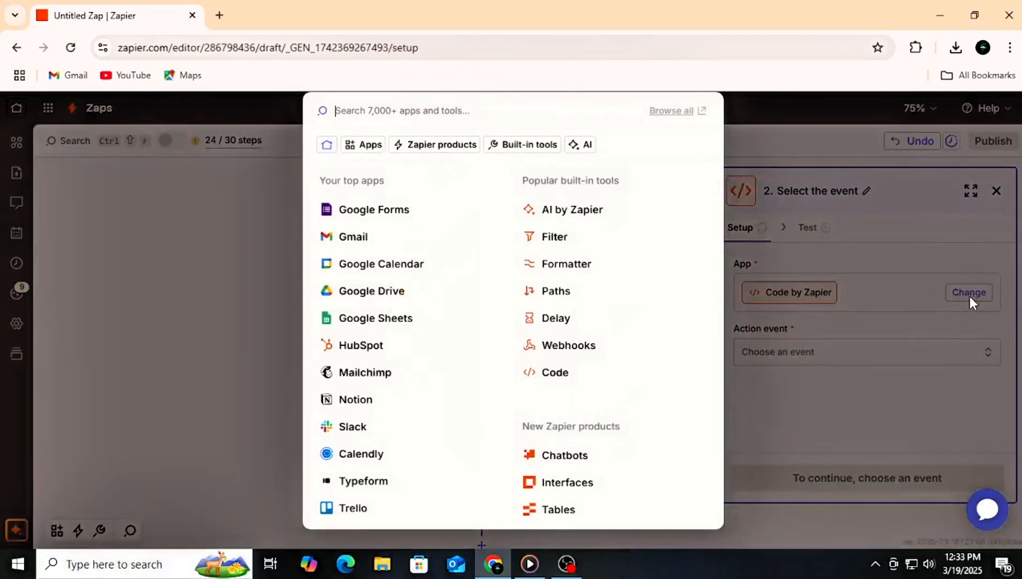
{"action": "left_click", "coordinate": [804, 316]}
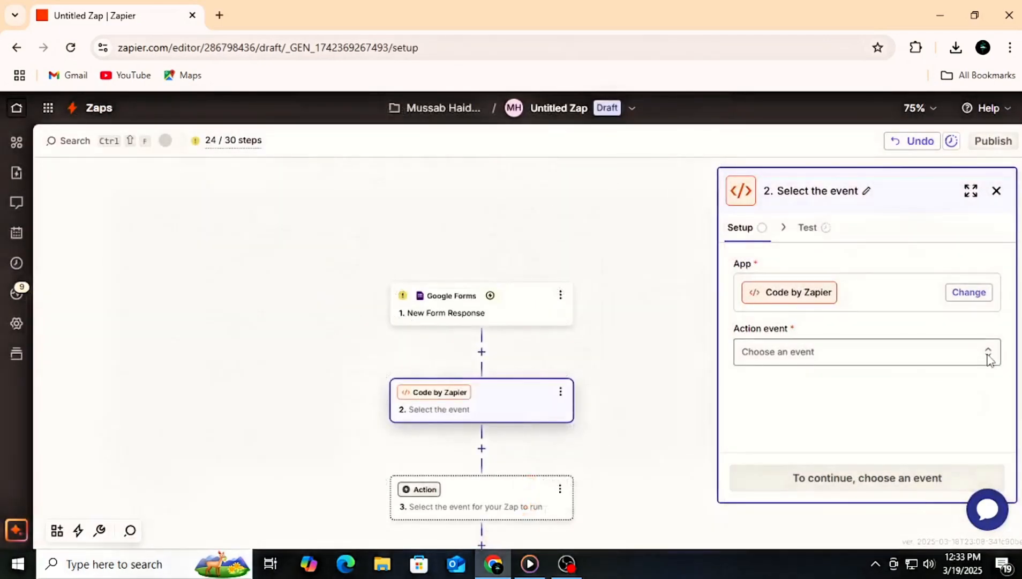
- Choose Run Python as the action event of the Code by Zapier step and proceed to its configuration
{"action": "left_click", "coordinate": [948, 352]}
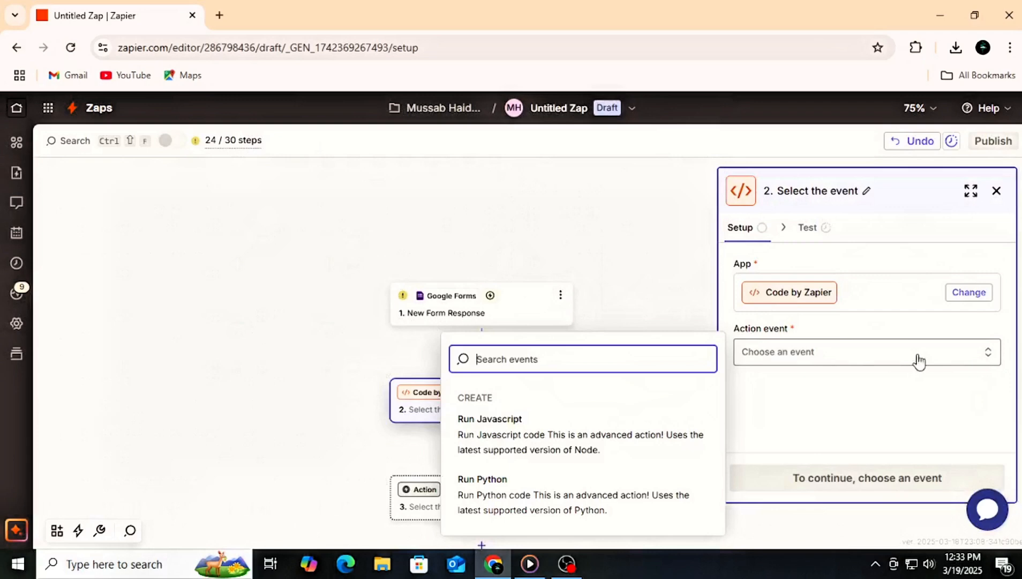
{"action": "left_click", "coordinate": [519, 500]}
{"action": "left_click", "coordinate": [866, 479]}
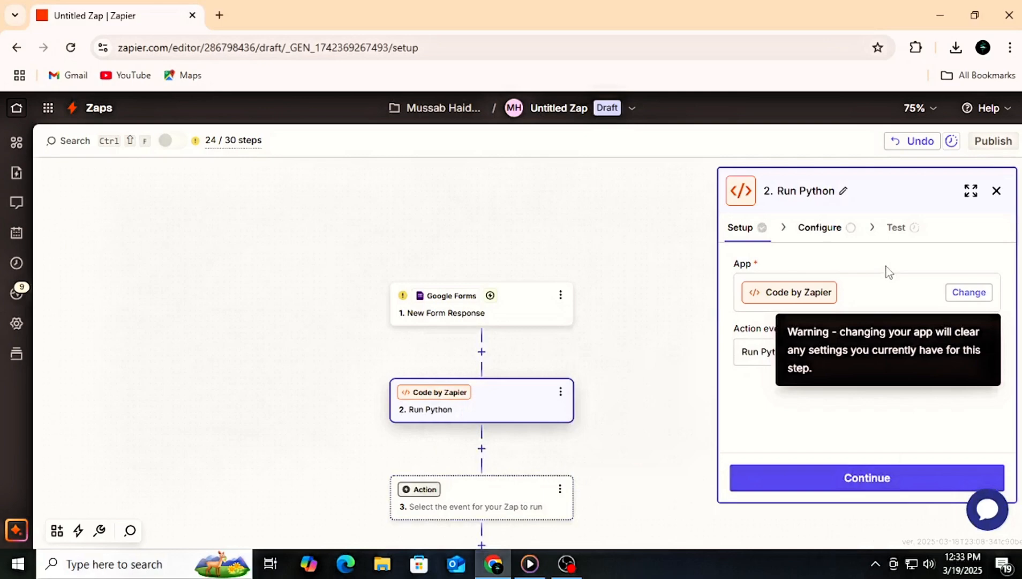
{"action": "left_click", "coordinate": [835, 233]}
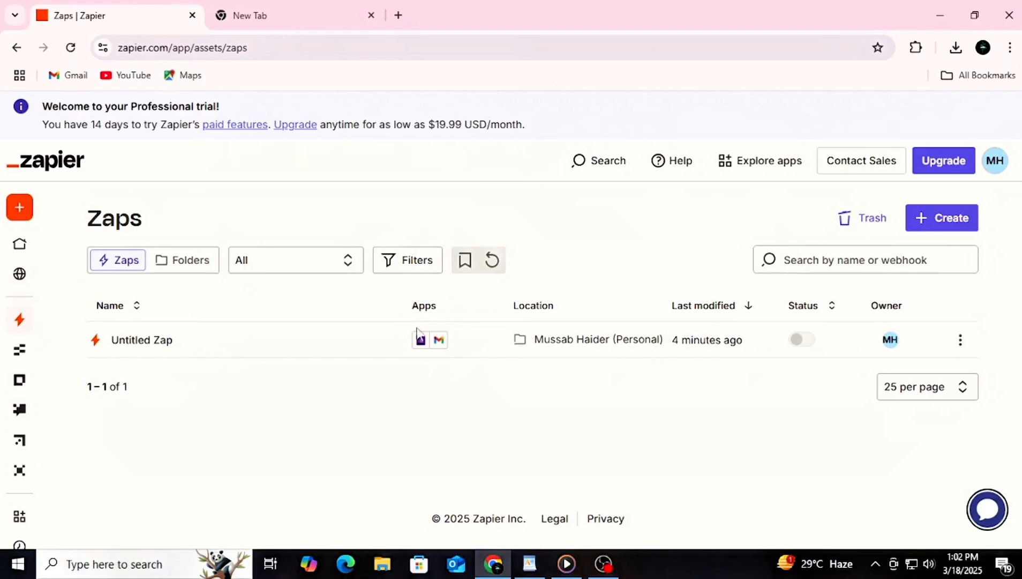
- Open the Untitled Zap and insert an empty action step between New Form Response and Add Label to Email
{"action": "left_click", "coordinate": [123, 343]}
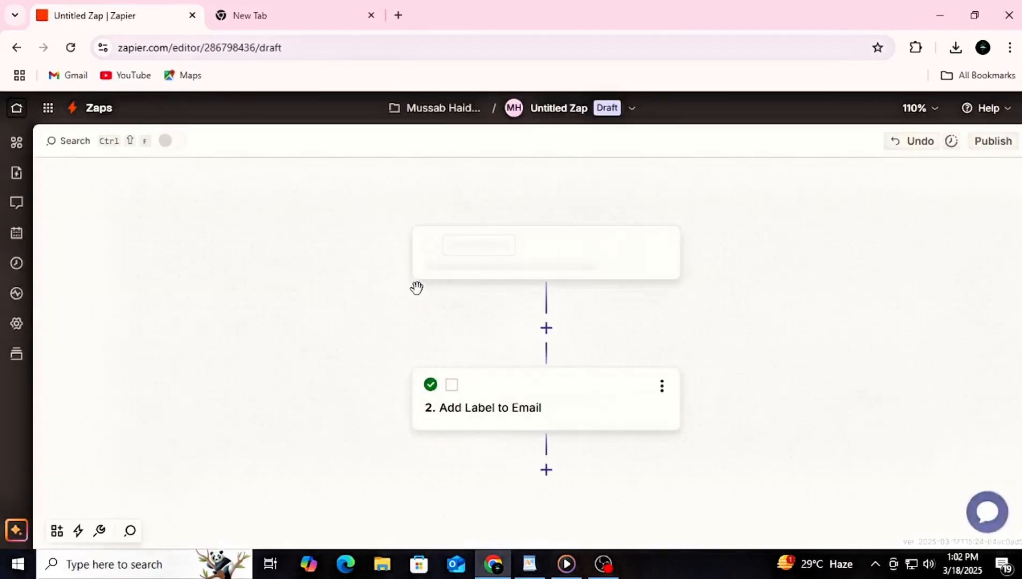
{"action": "scroll", "coordinate": [452, 290], "scroll_direction": "down", "scroll_amount": 3}
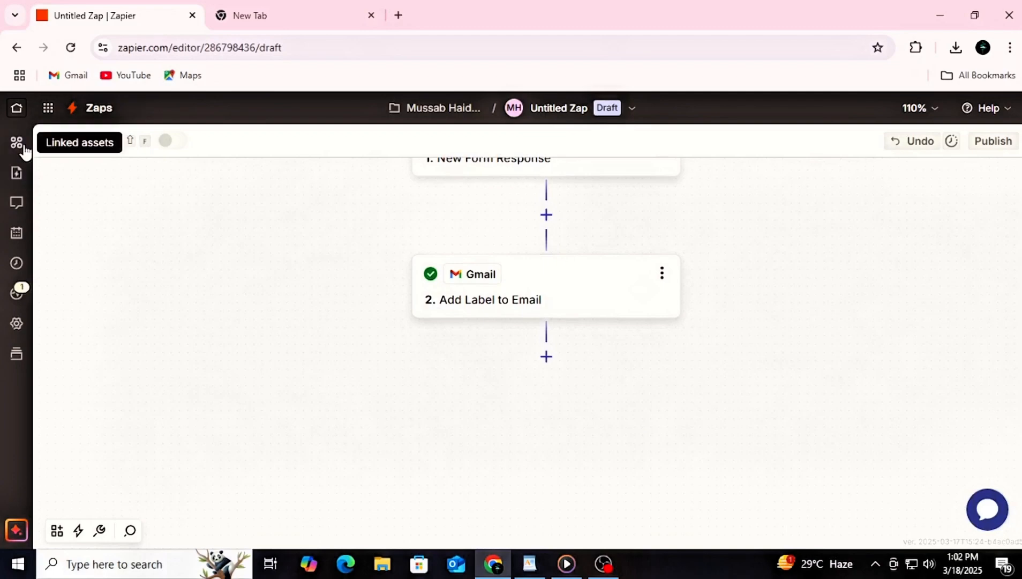
{"action": "left_click", "coordinate": [551, 221]}
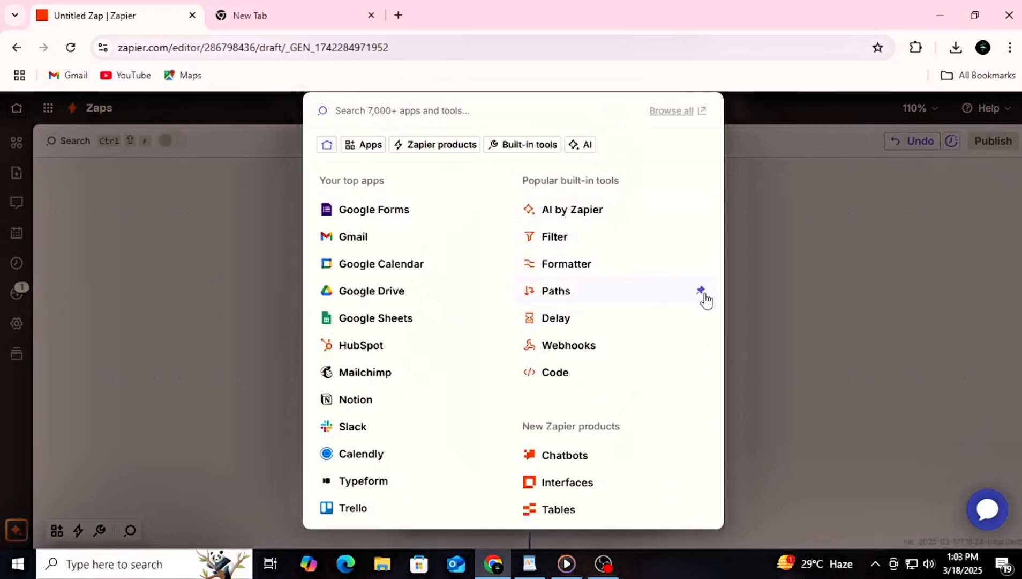
{"action": "left_click", "coordinate": [710, 299]}
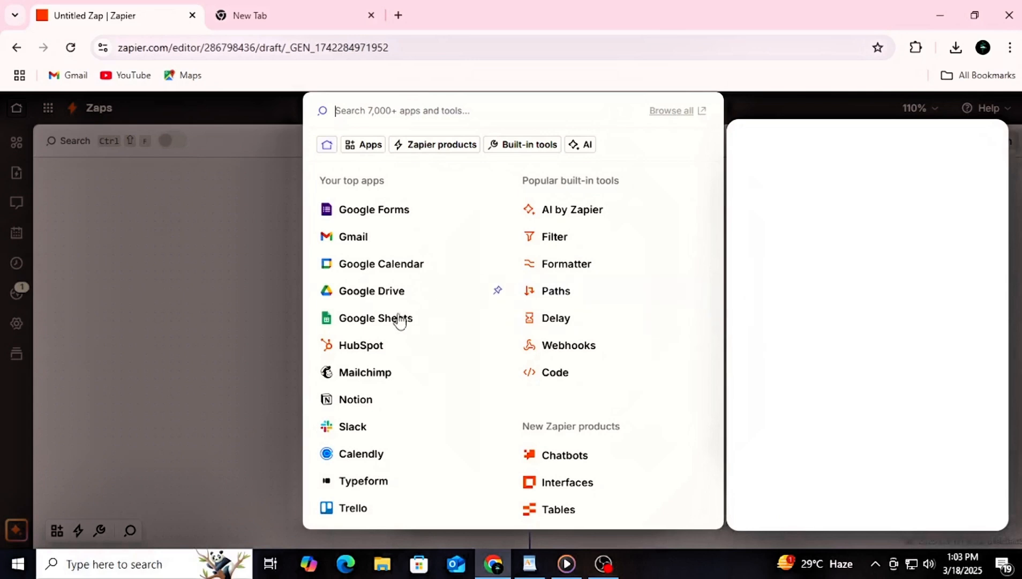
{"action": "left_click", "coordinate": [274, 334]}
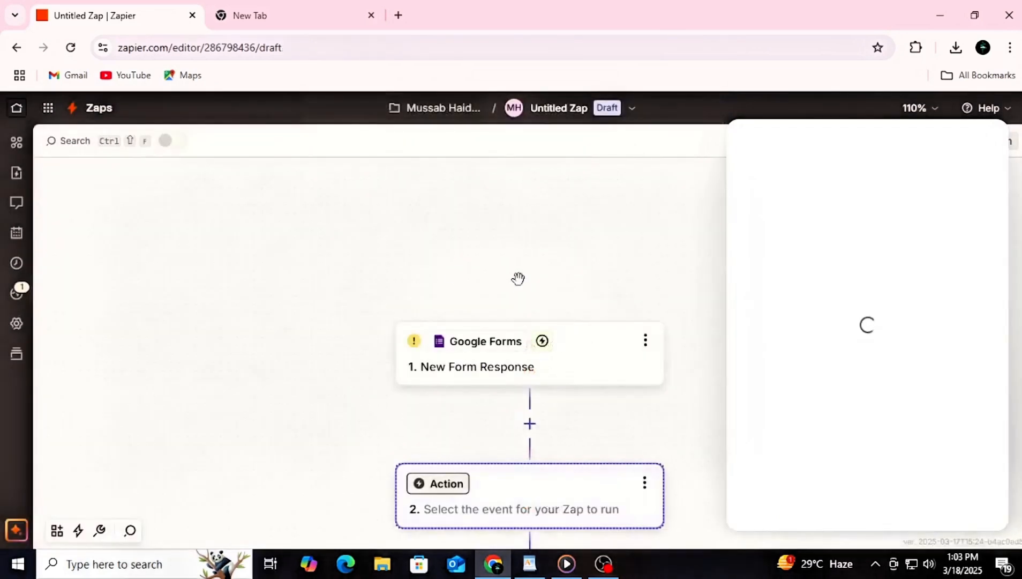
- Insert a Google Sheets step directly after the Google Forms trigger, followed by a Gmail step
{"action": "left_click", "coordinate": [530, 424]}
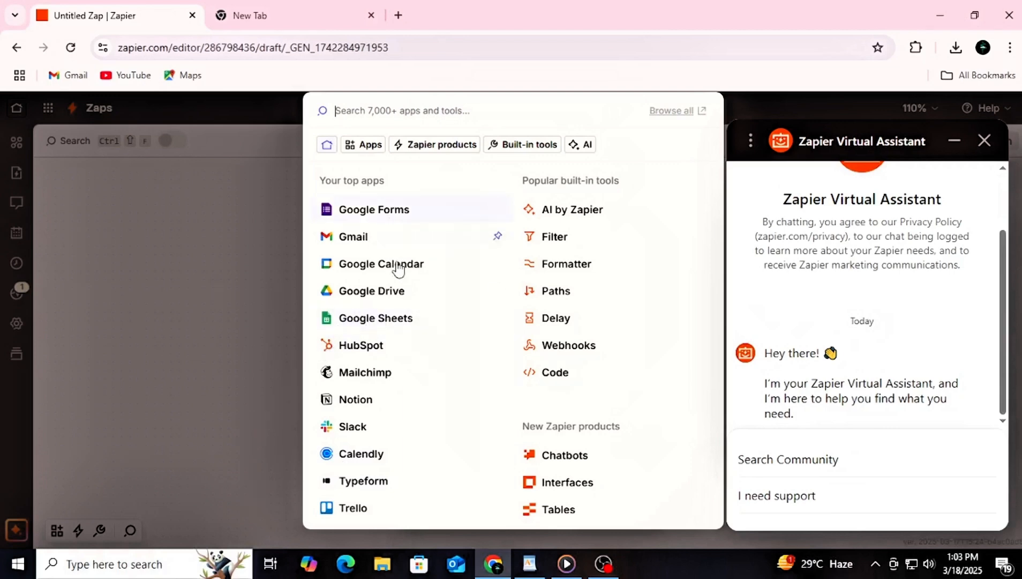
{"action": "left_click", "coordinate": [409, 320]}
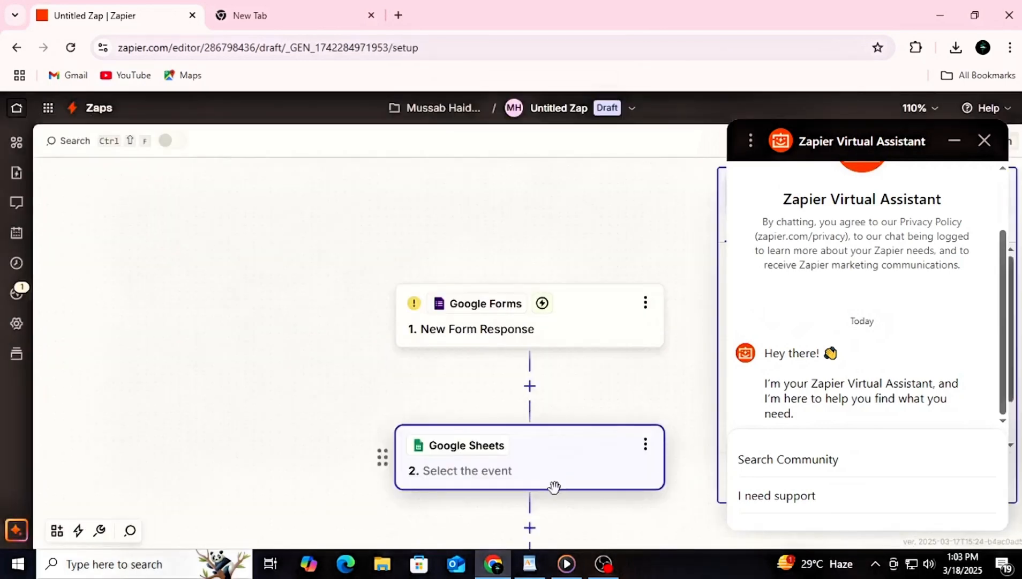
{"action": "left_click", "coordinate": [529, 526]}
{"action": "left_click", "coordinate": [367, 241]}
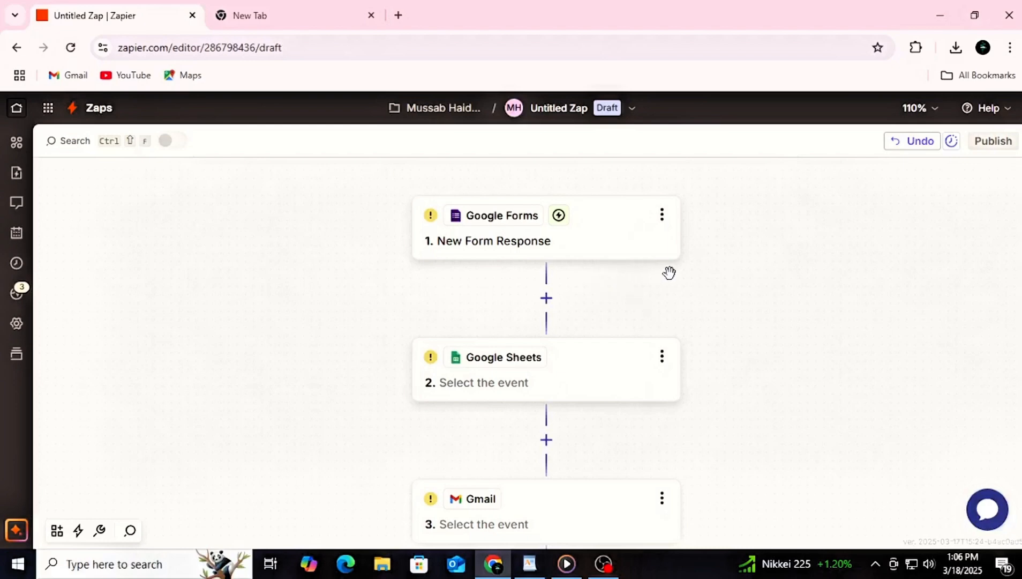
- Insert a Filter step directly after the third step, Gmail
{"action": "scroll", "coordinate": [669, 273], "scroll_direction": "down", "scroll_amount": 1}
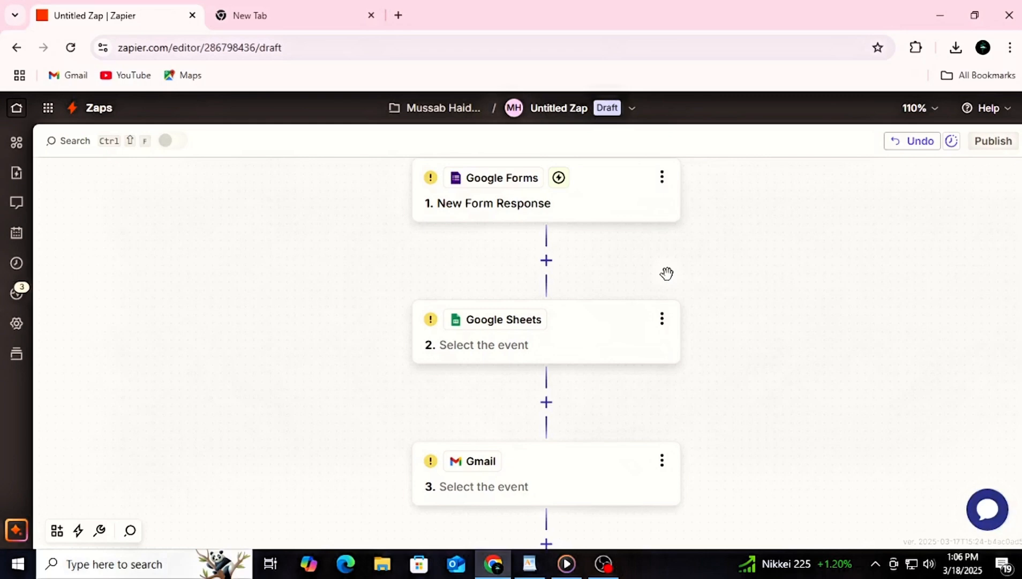
{"action": "scroll", "coordinate": [666, 274], "scroll_direction": "down", "scroll_amount": 1}
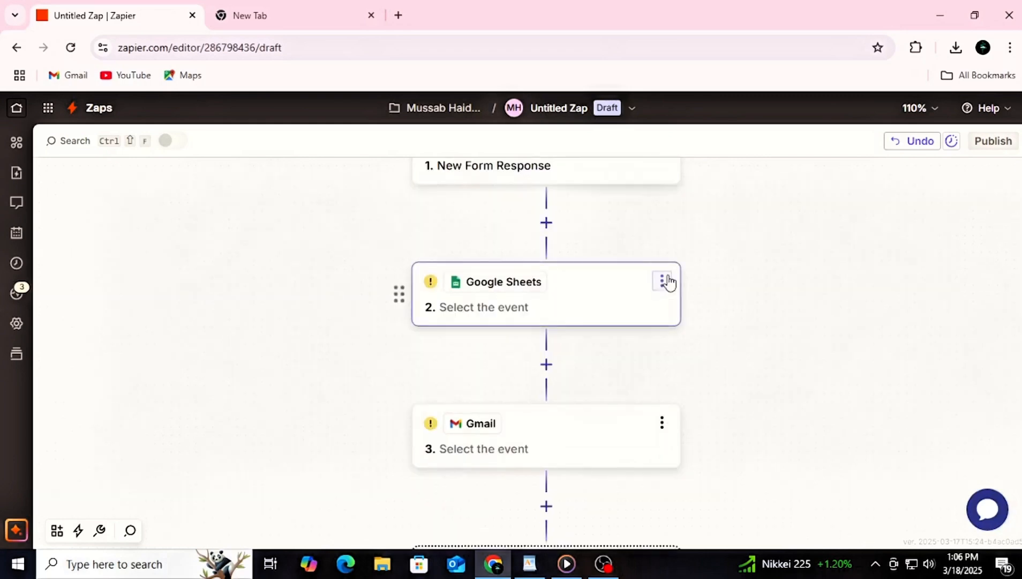
{"action": "scroll", "coordinate": [669, 282], "scroll_direction": "down", "scroll_amount": 1}
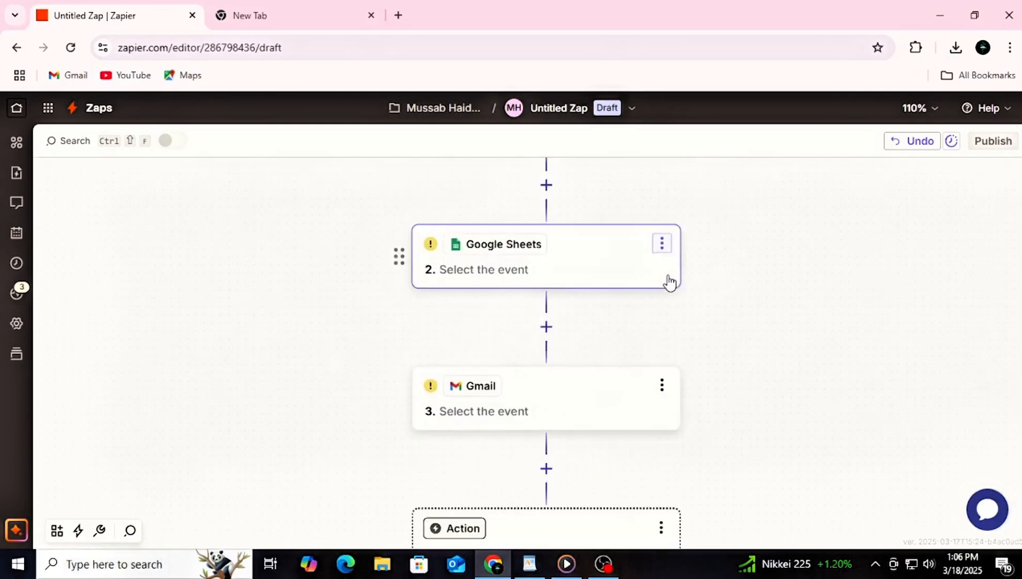
{"action": "left_click", "coordinate": [547, 479]}
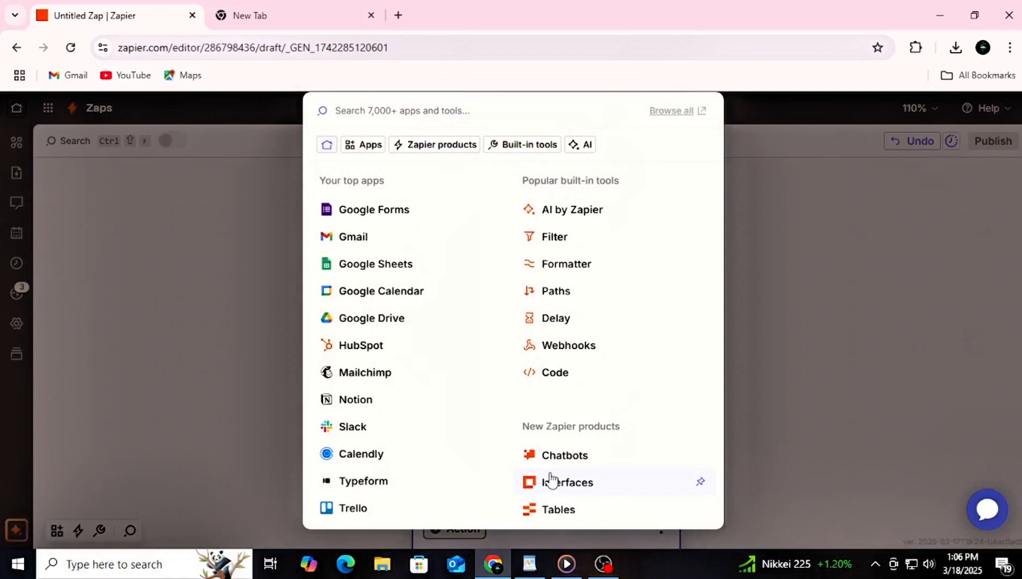
{"action": "left_click", "coordinate": [570, 237]}
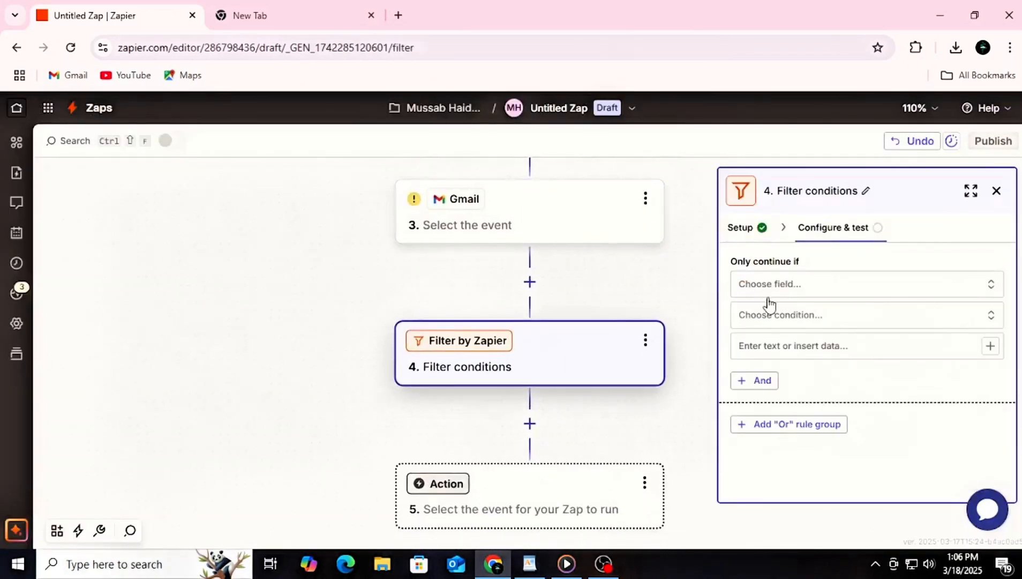
- Go from the Filter conditions to the unfinished Gmail step and set its action event to Add Label to Email
{"action": "left_click", "coordinate": [817, 292]}
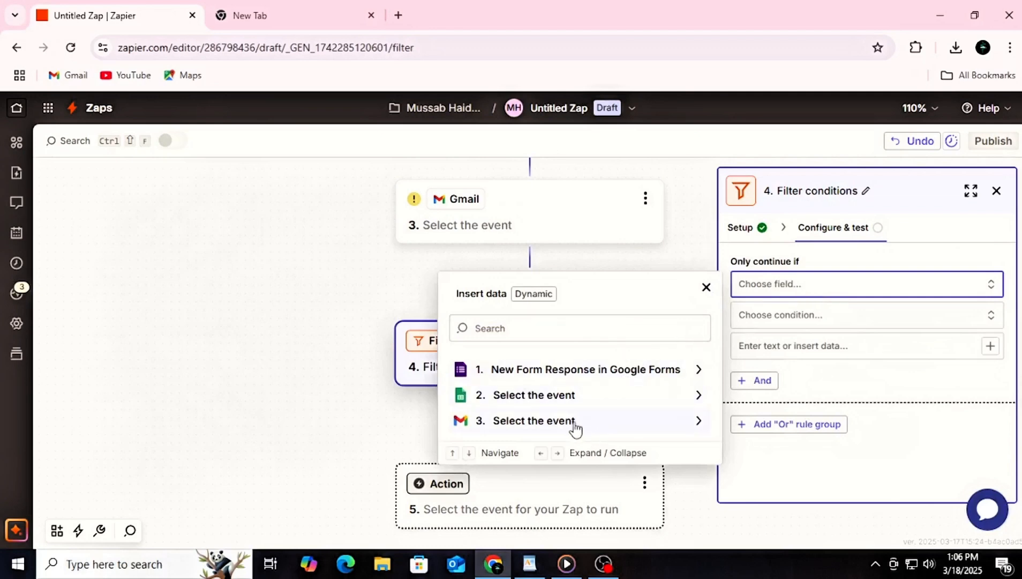
{"action": "left_click", "coordinate": [572, 422]}
{"action": "left_click", "coordinate": [589, 513]}
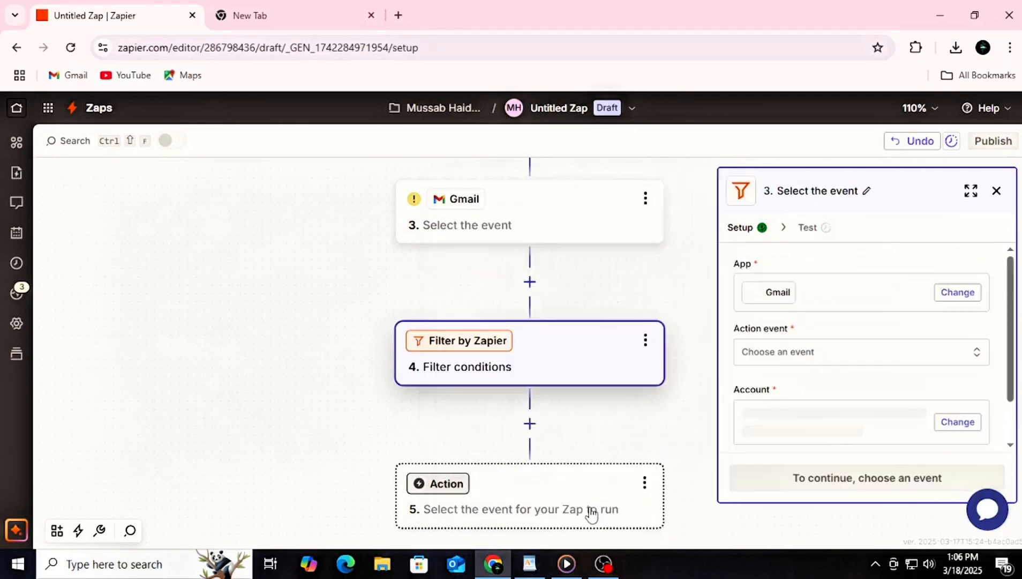
{"action": "left_click", "coordinate": [844, 359]}
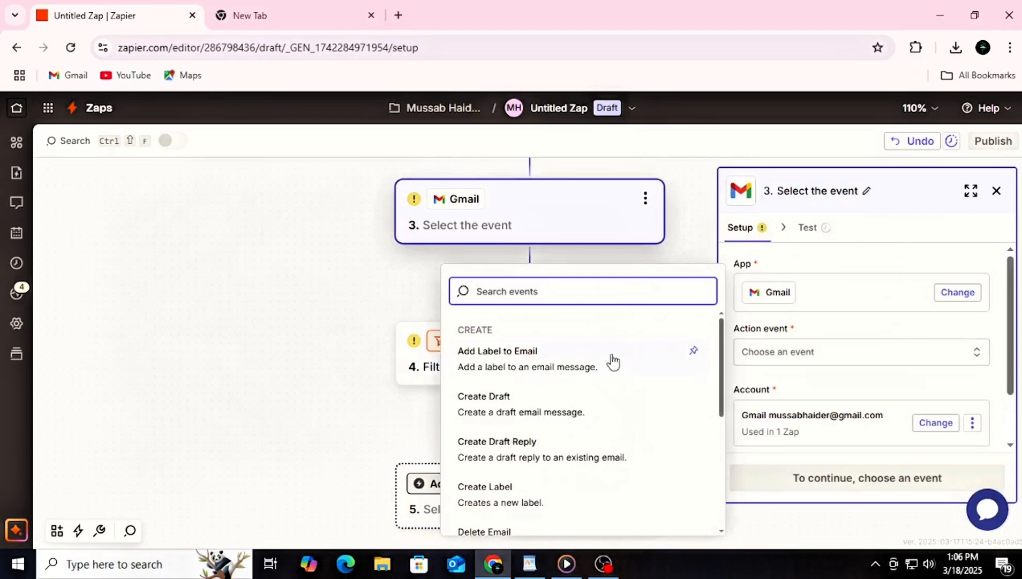
{"action": "left_click", "coordinate": [522, 367]}
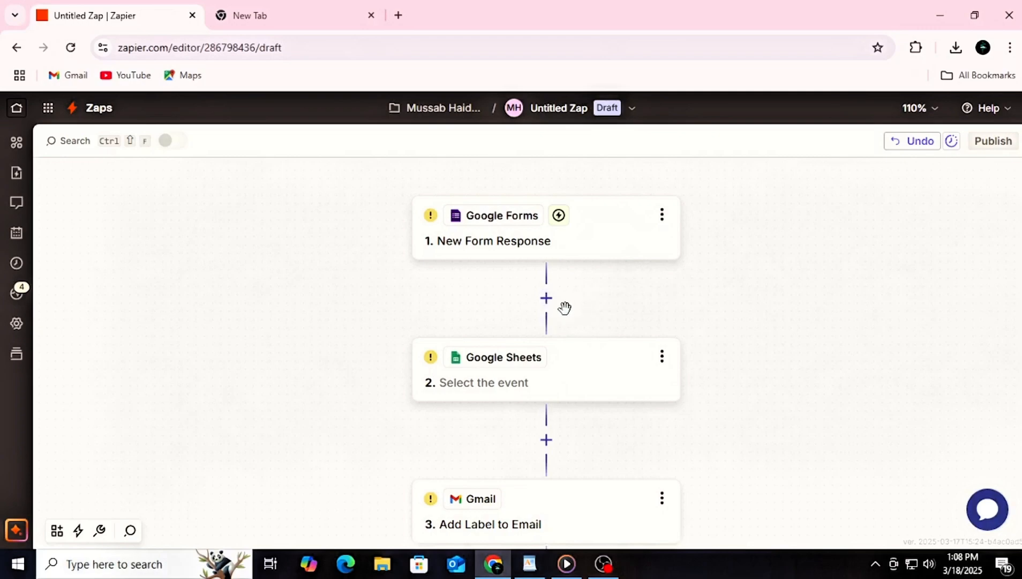
- Insert a Formatter step directly after the Google Forms trigger, choose Date / Time as its action event and proceed to its configuration
{"action": "left_click", "coordinate": [546, 299]}
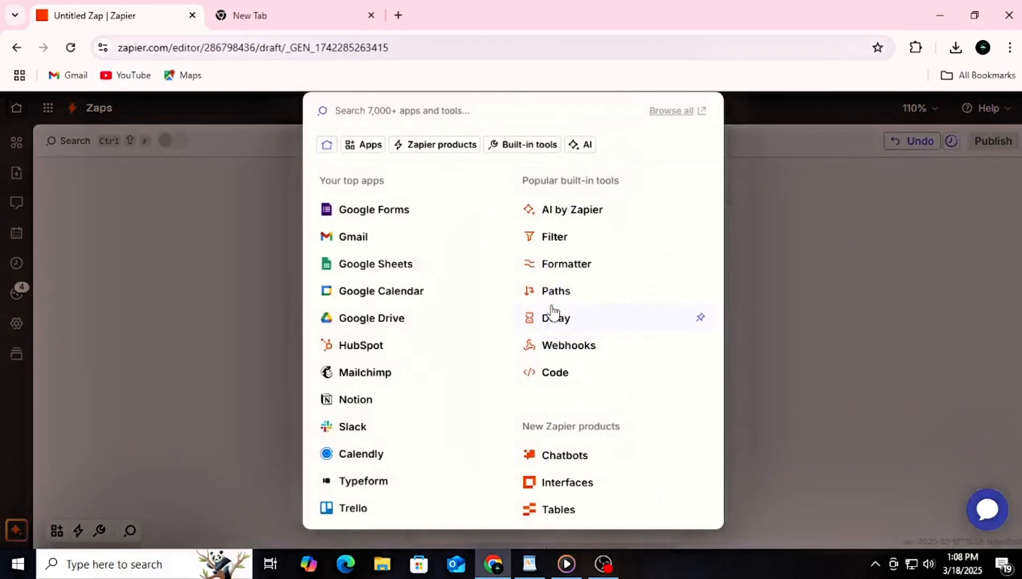
{"action": "left_click", "coordinate": [579, 273]}
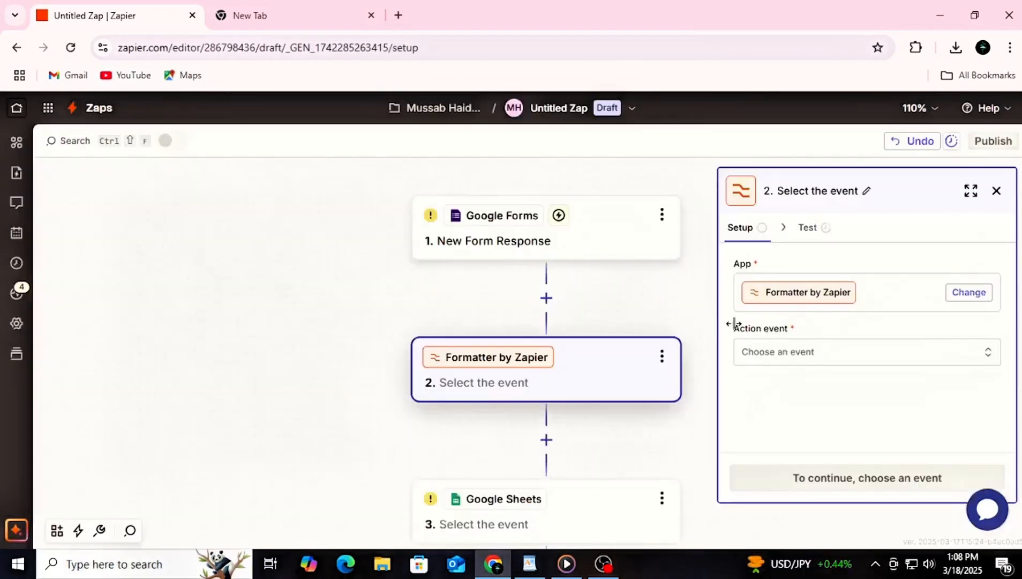
{"action": "left_click", "coordinate": [987, 355]}
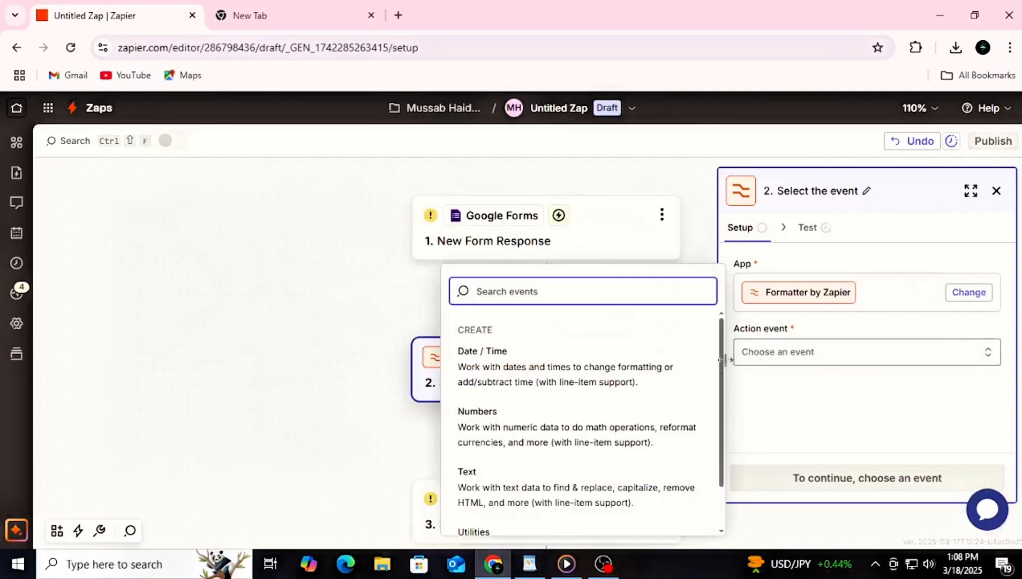
{"action": "left_click", "coordinate": [626, 377]}
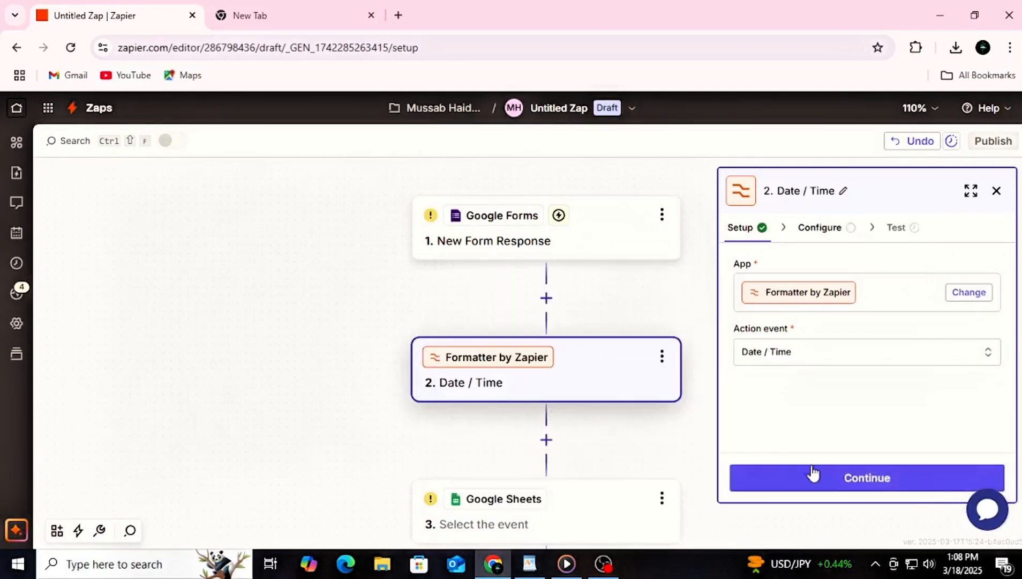
{"action": "left_click", "coordinate": [844, 476]}
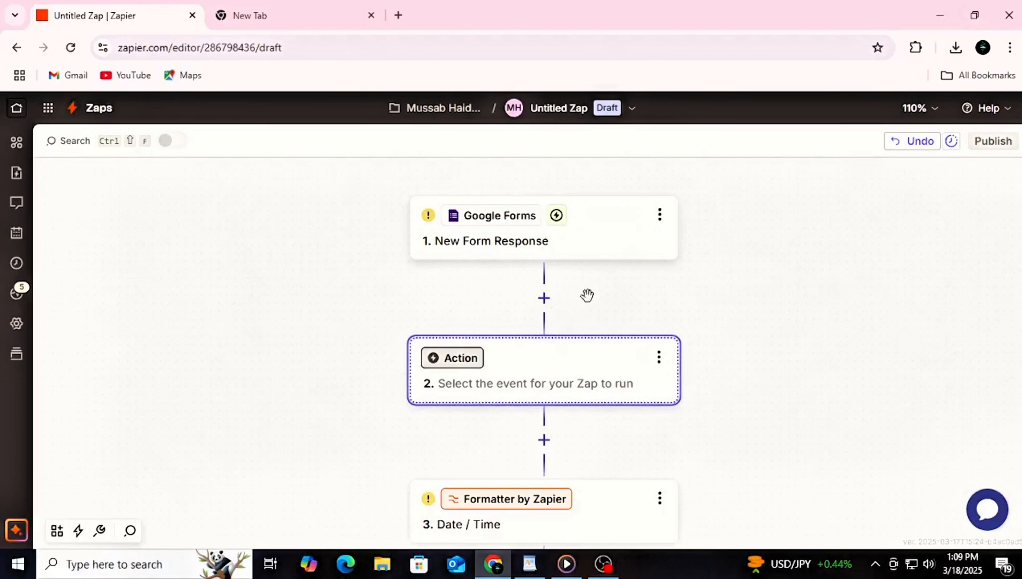
- Insert another empty action step directly after the New Form Response trigger, leaving its app unselected
{"action": "left_click", "coordinate": [544, 298]}
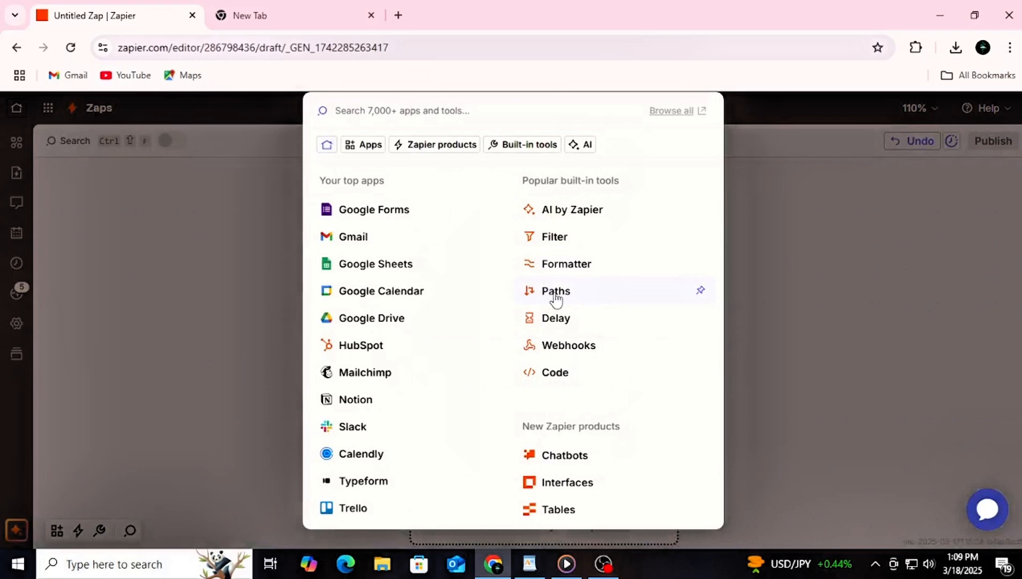
{"action": "left_click", "coordinate": [774, 337]}
- Insert a Paths step directly after New Form Response, accepting that following steps move into the first path and suppressing that message in future
{"action": "scroll", "coordinate": [759, 342], "scroll_direction": "down", "scroll_amount": 2}
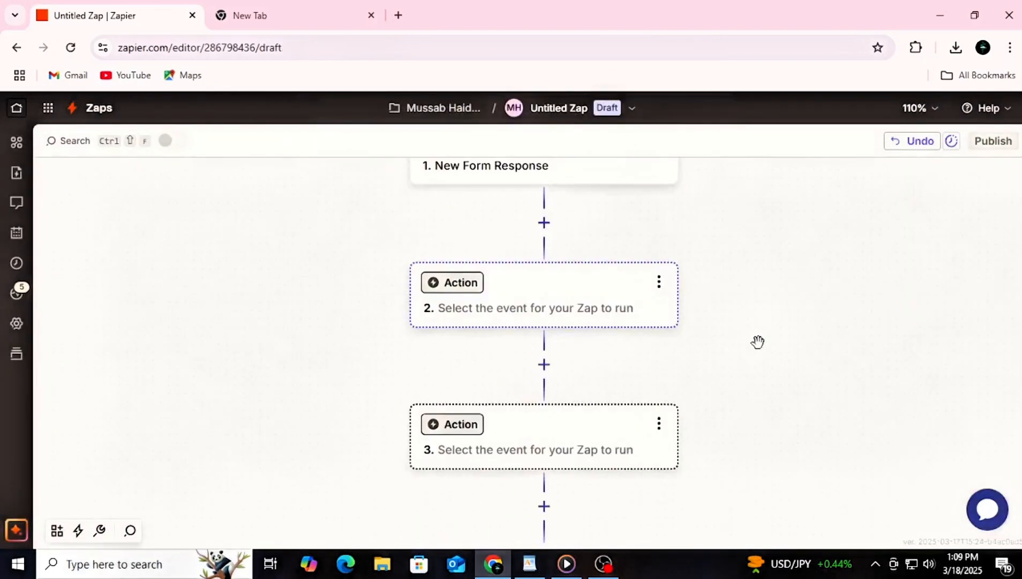
{"action": "scroll", "coordinate": [757, 342], "scroll_direction": "up", "scroll_amount": 1}
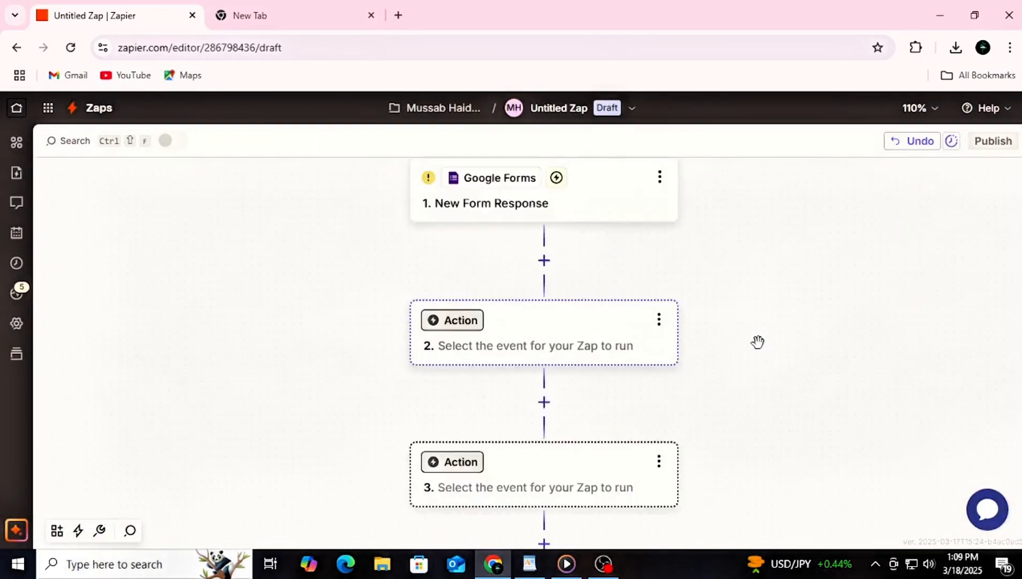
{"action": "scroll", "coordinate": [391, 272], "scroll_direction": "up", "scroll_amount": 2}
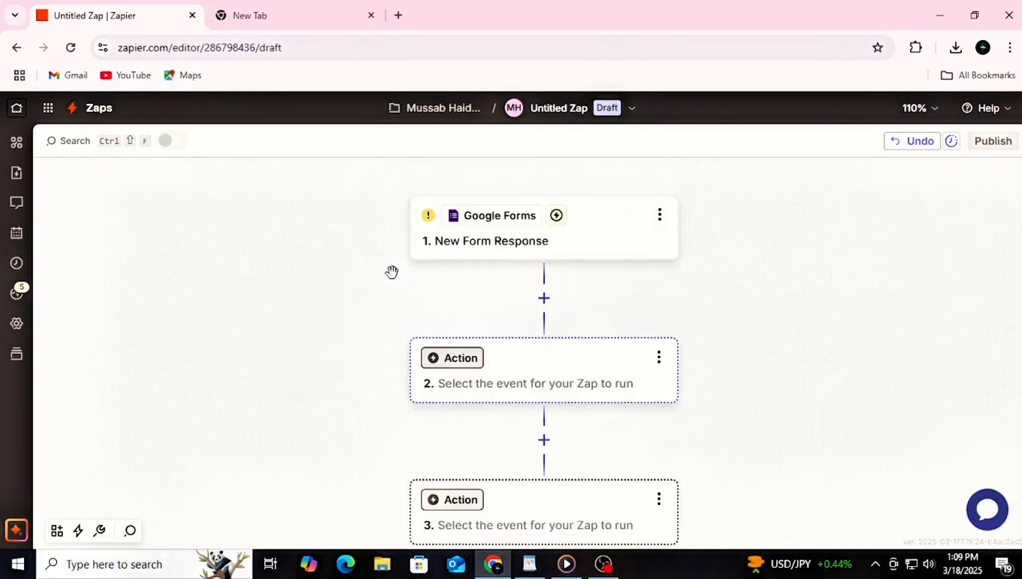
{"action": "scroll", "coordinate": [392, 279], "scroll_direction": "down", "scroll_amount": 4}
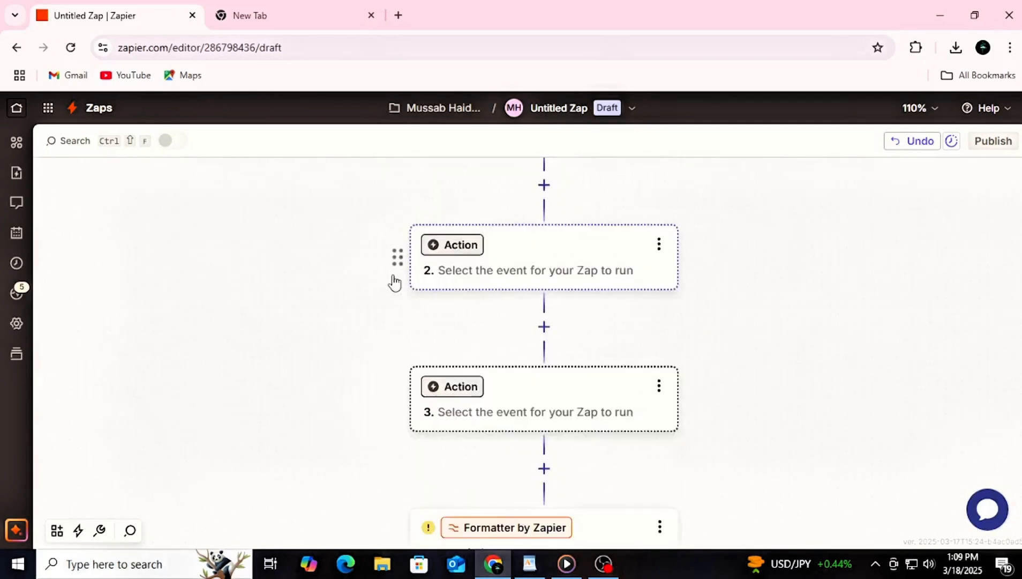
{"action": "scroll", "coordinate": [392, 278], "scroll_direction": "down", "scroll_amount": 1}
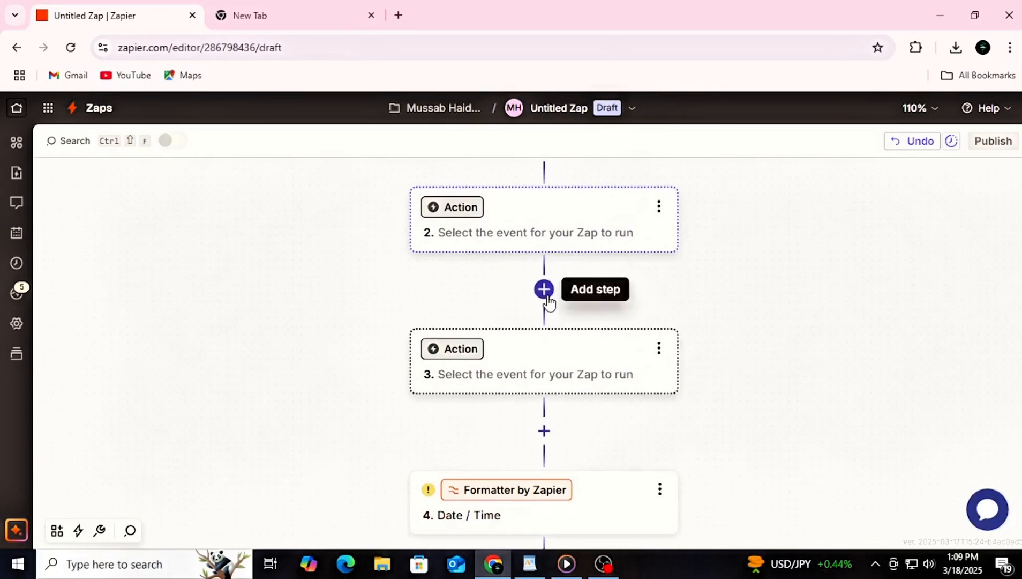
{"action": "scroll", "coordinate": [548, 302], "scroll_direction": "up", "scroll_amount": 2}
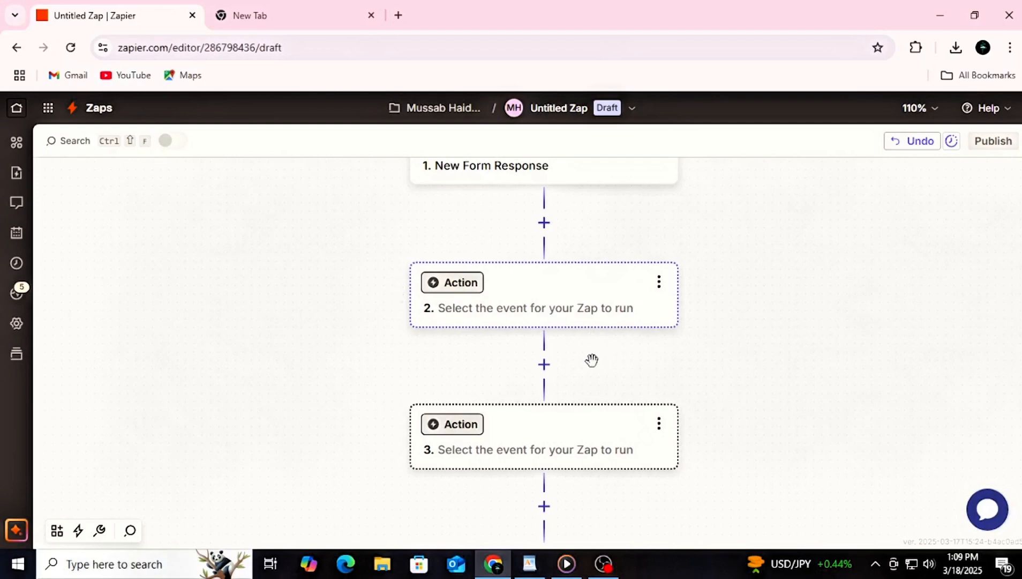
{"action": "scroll", "coordinate": [595, 362], "scroll_direction": "up", "scroll_amount": 1}
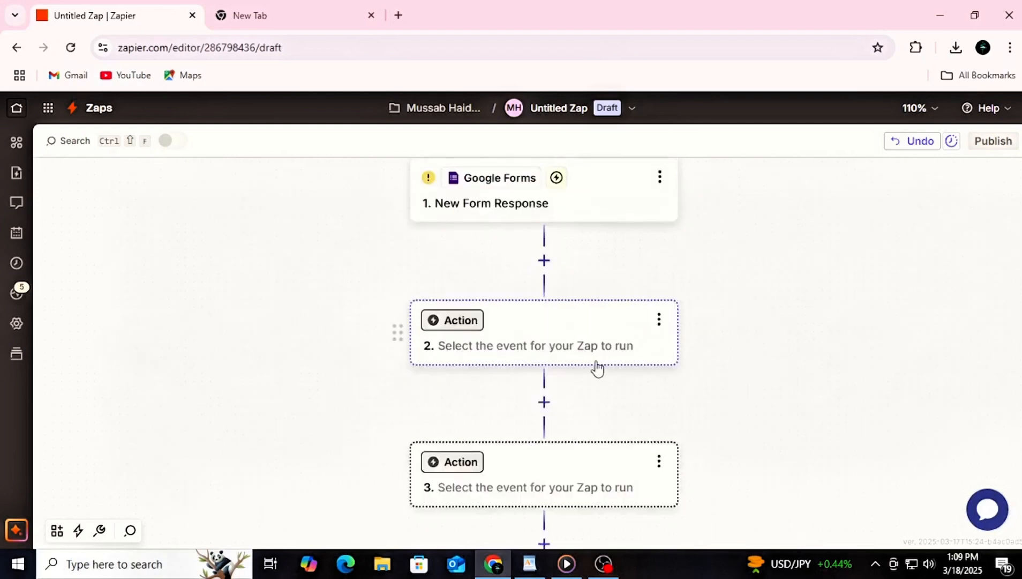
{"action": "left_click", "coordinate": [552, 265]}
{"action": "left_click", "coordinate": [567, 295]}
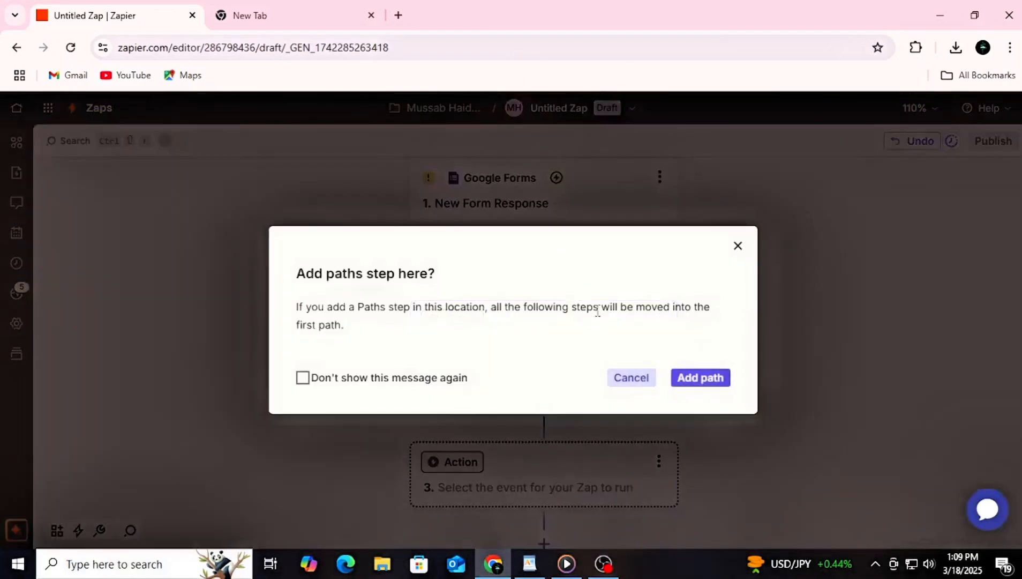
{"action": "left_click", "coordinate": [412, 379]}
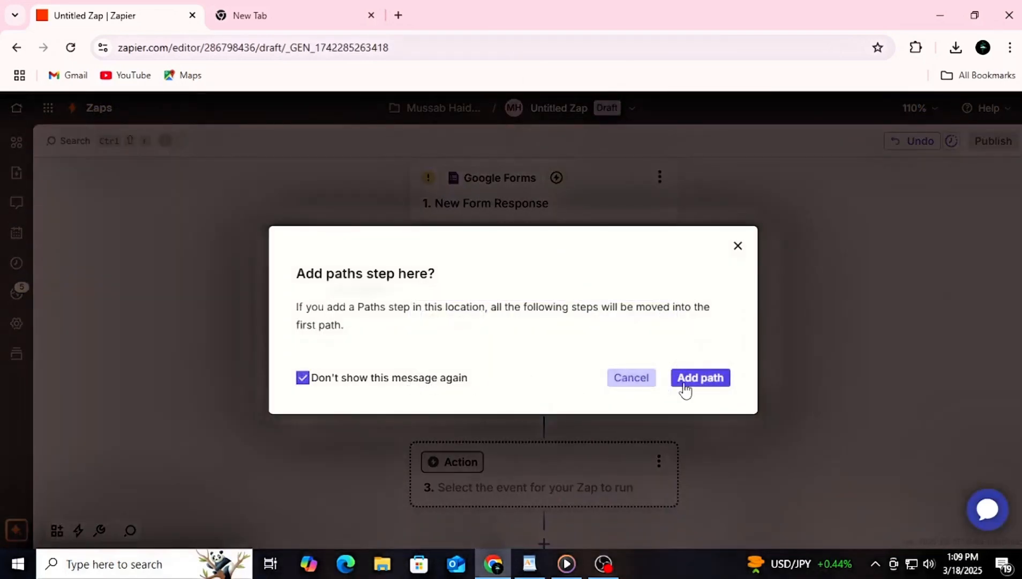
{"action": "left_click", "coordinate": [690, 381]}
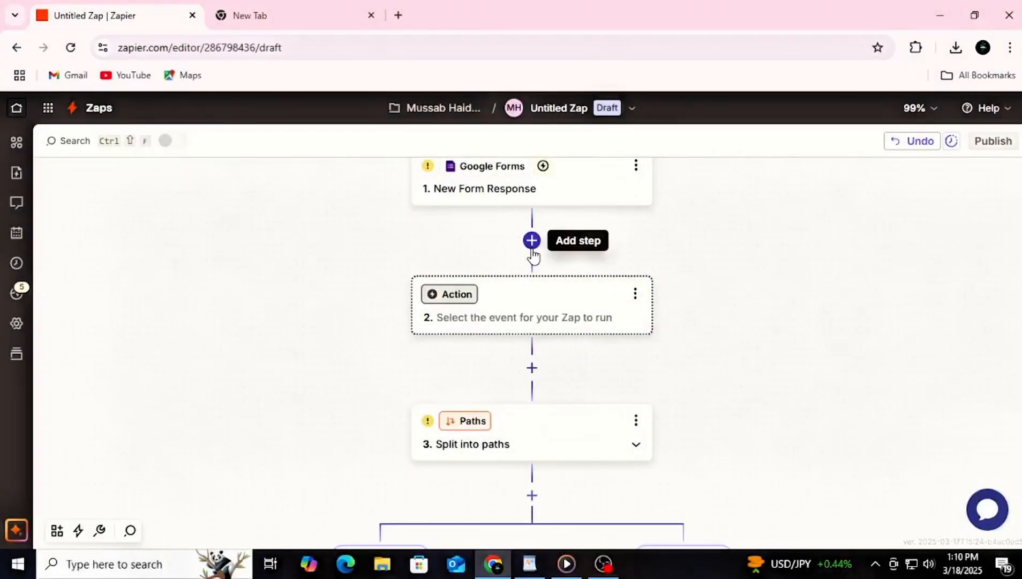
- Insert an empty action step between the New Form Response trigger and the second step, without choosing an app
{"action": "left_click", "coordinate": [532, 250]}
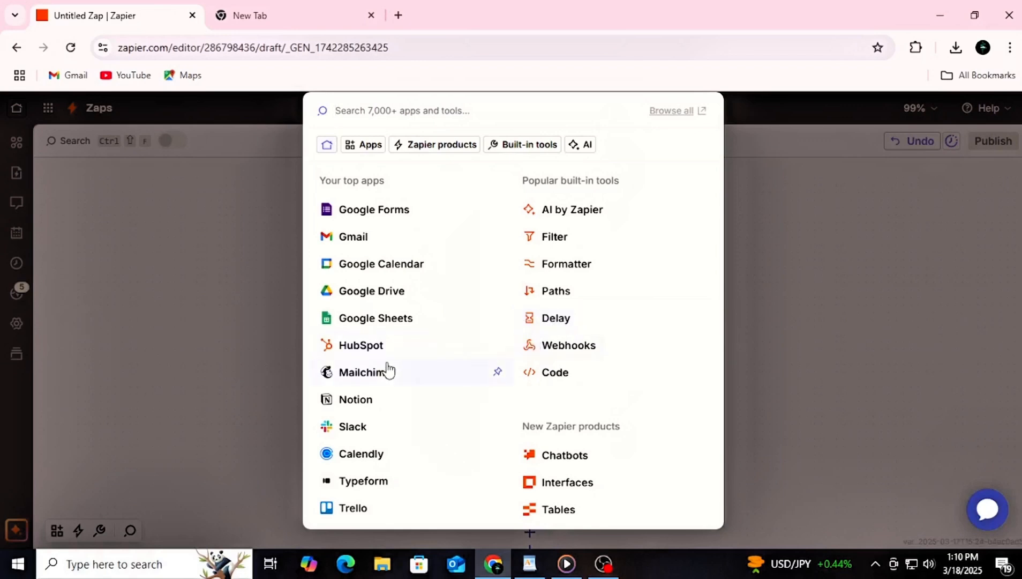
{"action": "left_click", "coordinate": [766, 388]}
{"action": "scroll", "coordinate": [659, 383], "scroll_direction": "down", "scroll_amount": 5}
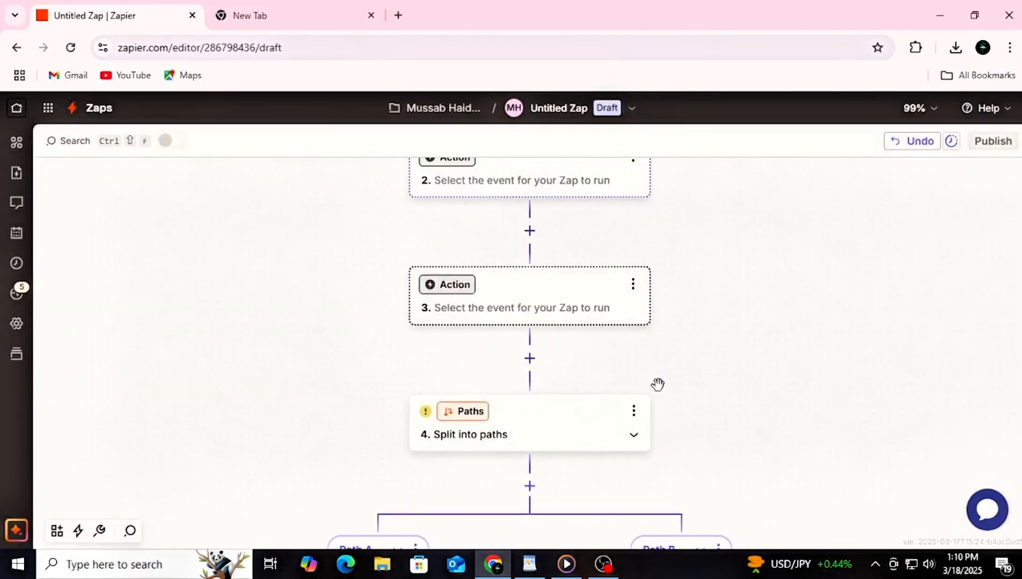
- Insert a Delay step directly after the Google Forms trigger, choose Delay For as its action event and proceed to its configuration
{"action": "scroll", "coordinate": [658, 384], "scroll_direction": "up", "scroll_amount": 4}
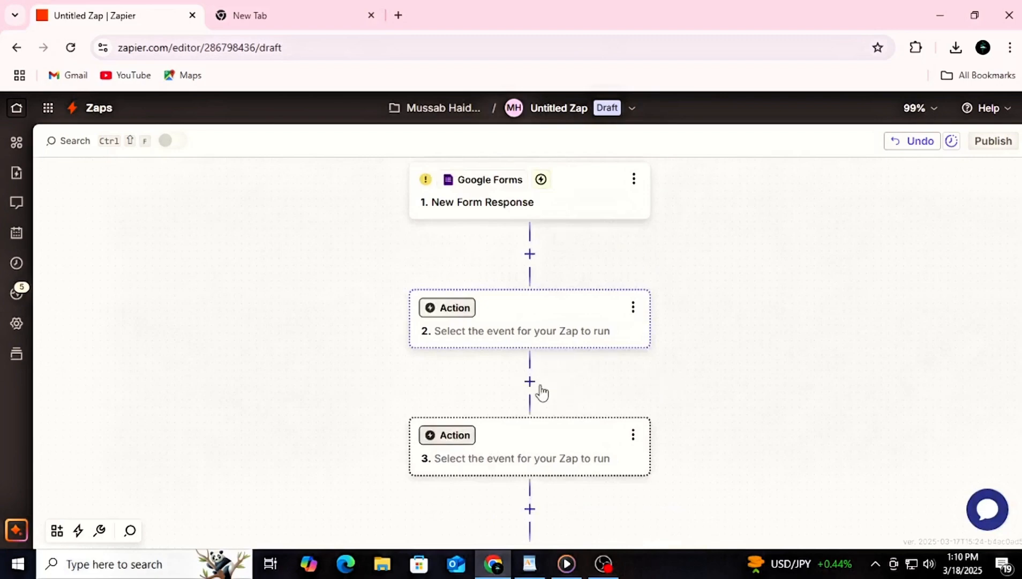
{"action": "left_click", "coordinate": [530, 253]}
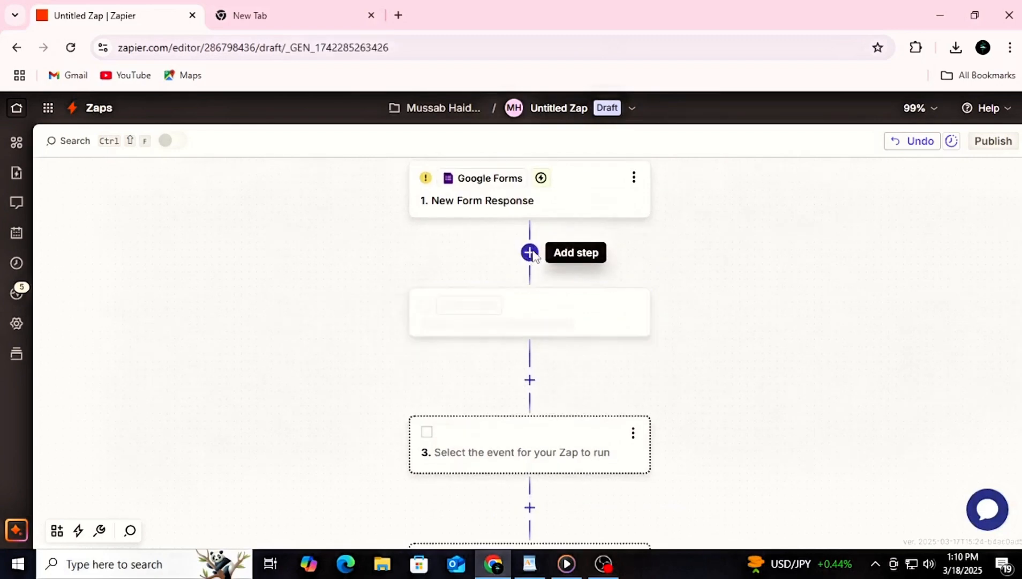
{"action": "left_click", "coordinate": [563, 326]}
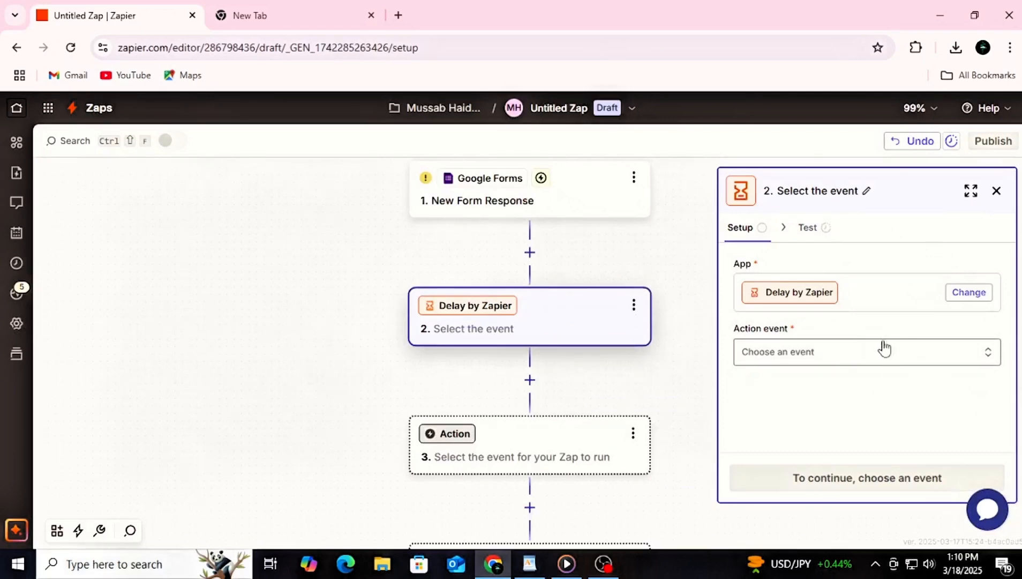
{"action": "left_click", "coordinate": [861, 356]}
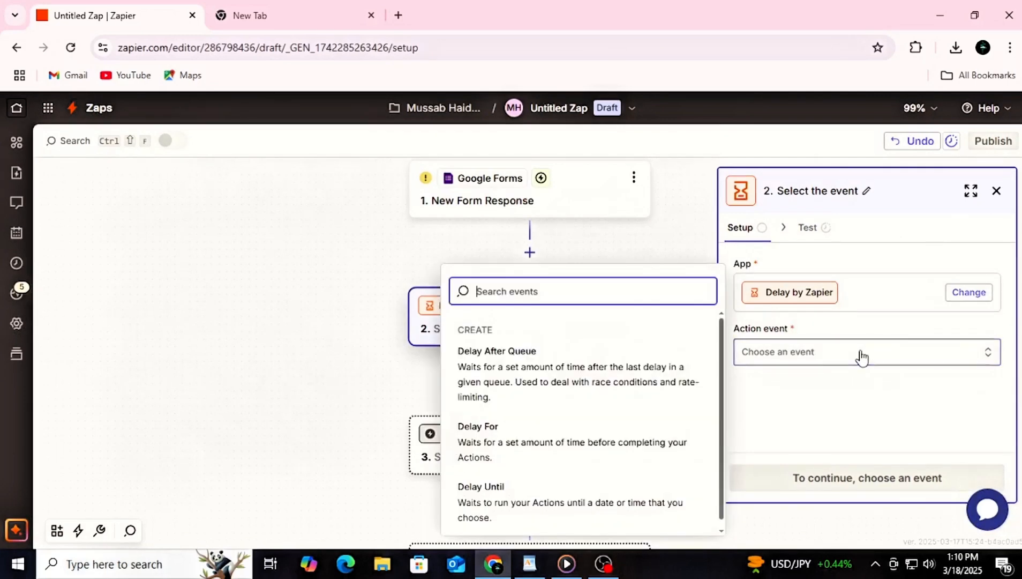
{"action": "left_click", "coordinate": [560, 445]}
{"action": "left_click", "coordinate": [852, 479]}
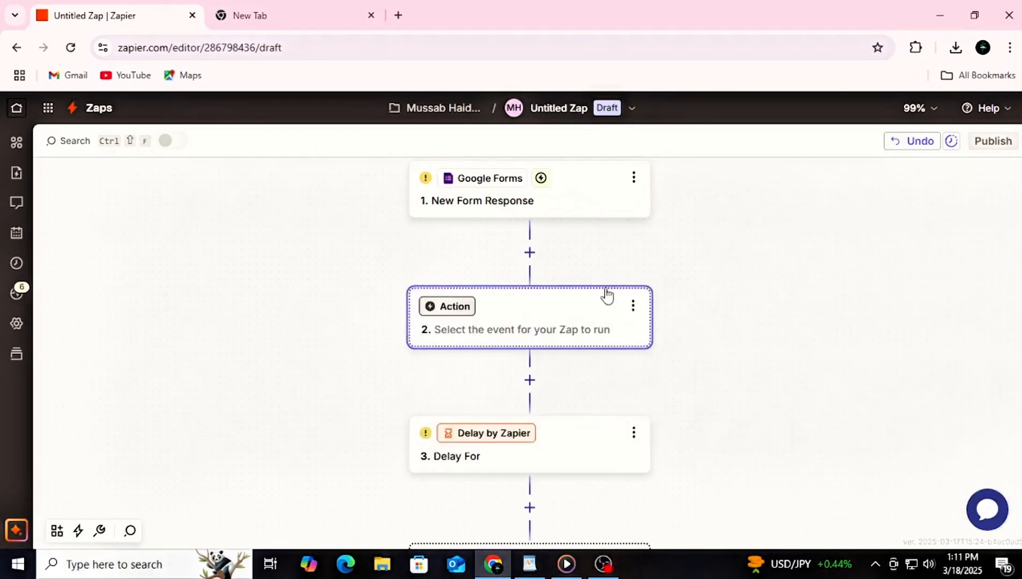
- Insert a Webhooks step directly after the Google Forms trigger, set its action event to Custom Request and open its configuration
{"action": "left_click", "coordinate": [530, 252]}
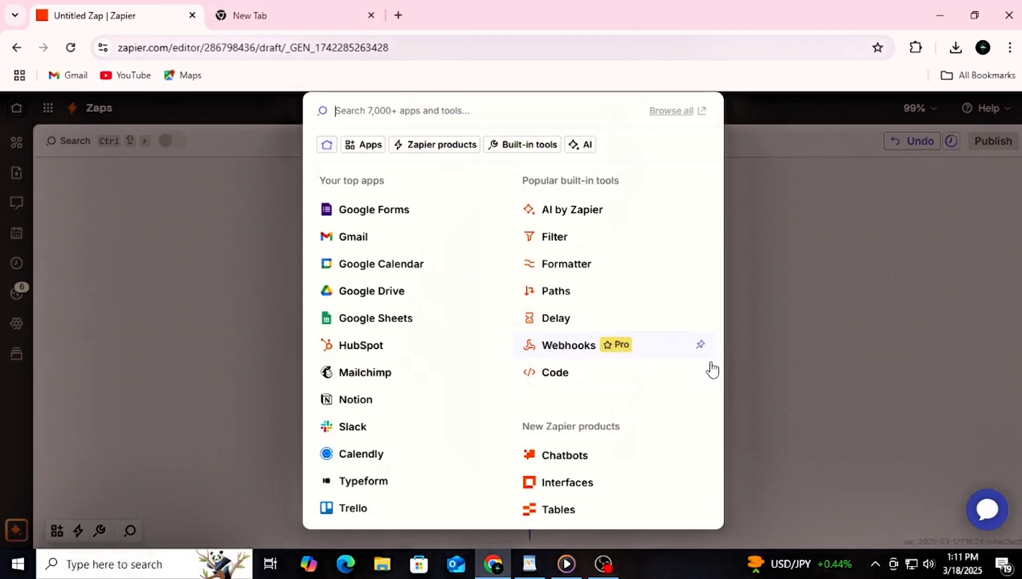
{"action": "left_click", "coordinate": [543, 354]}
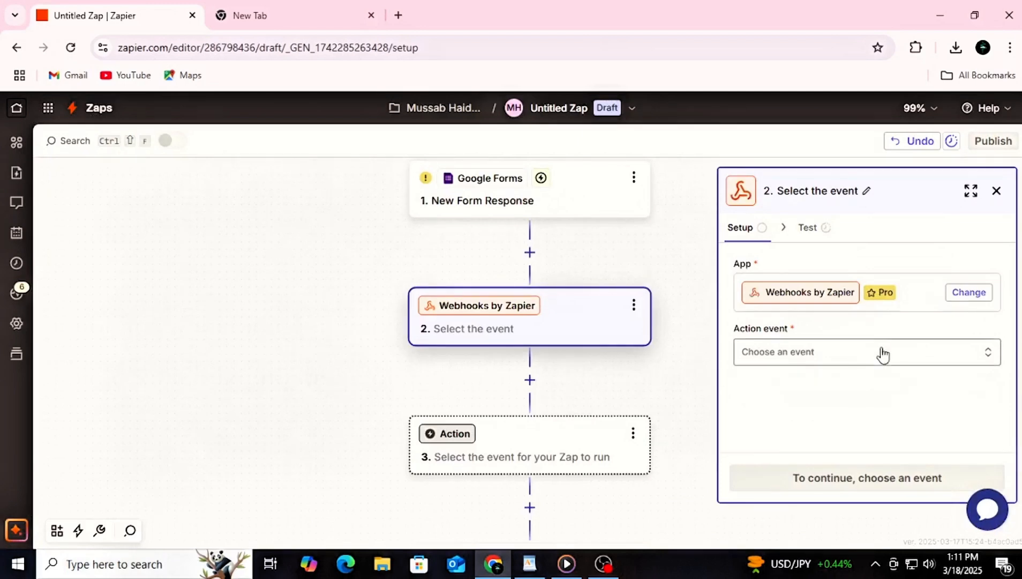
{"action": "left_click", "coordinate": [883, 355]}
{"action": "left_click", "coordinate": [553, 374]}
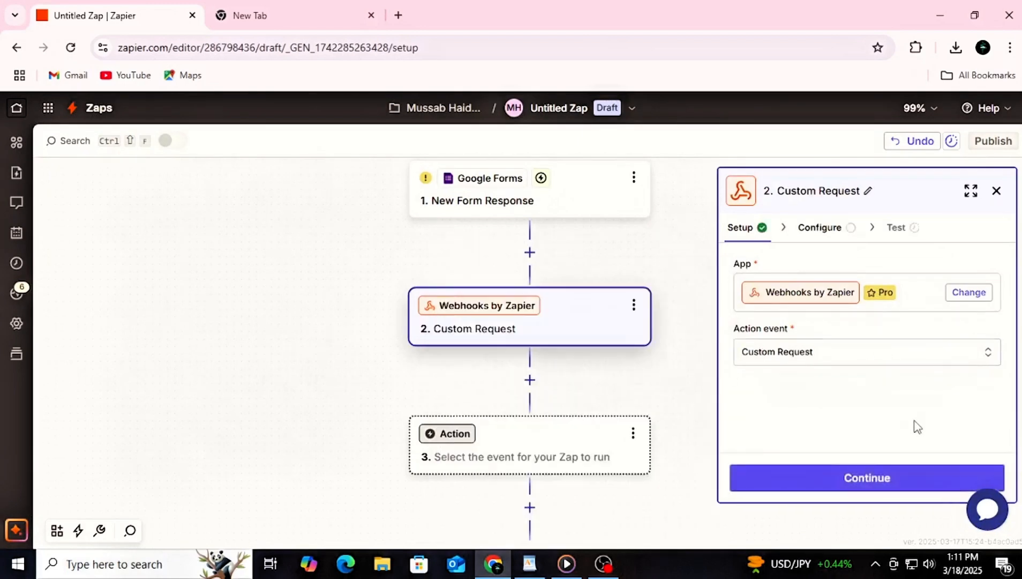
{"action": "left_click", "coordinate": [818, 228]}
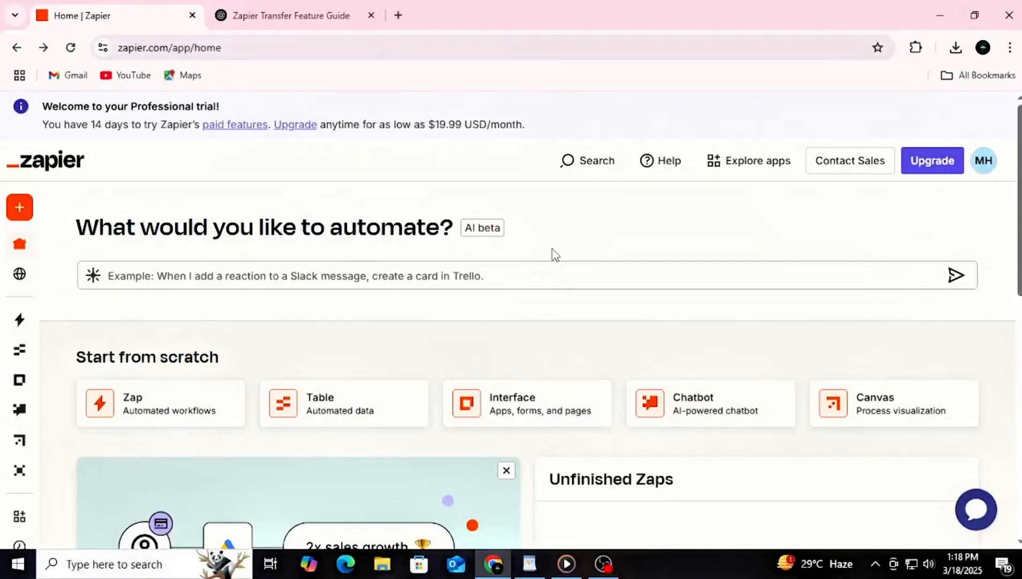
- Look over the Zapier home page down to the popular templates and close the help chat window
{"action": "scroll", "coordinate": [553, 256], "scroll_direction": "down", "scroll_amount": 1}
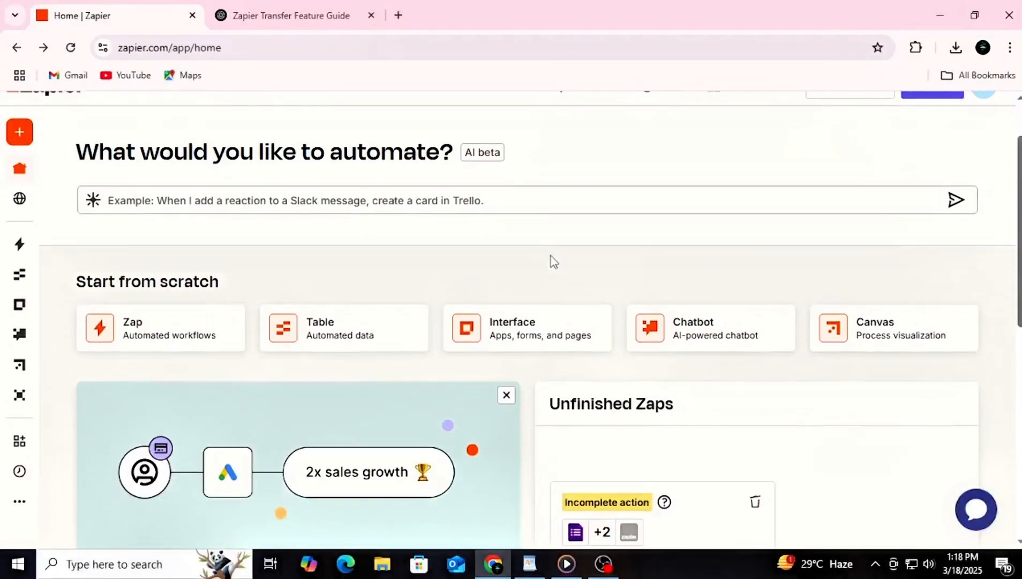
{"action": "scroll", "coordinate": [551, 257], "scroll_direction": "down", "scroll_amount": 5}
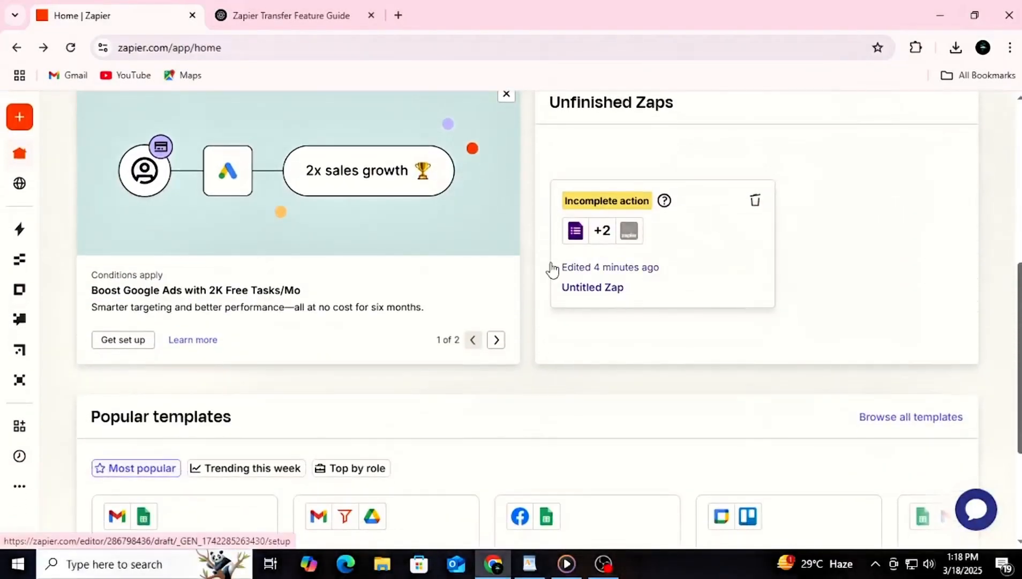
{"action": "scroll", "coordinate": [552, 270], "scroll_direction": "down", "scroll_amount": 3}
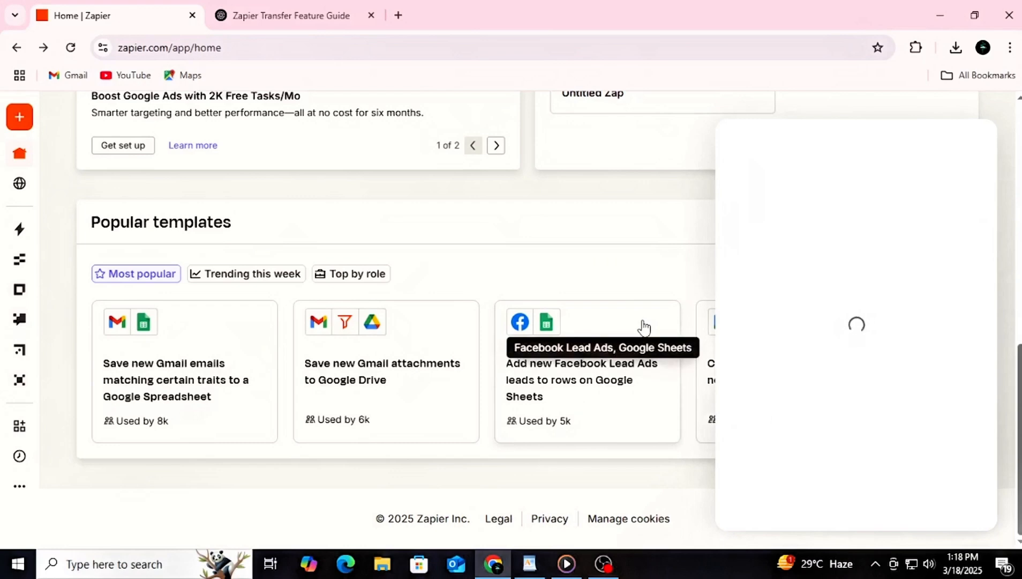
{"action": "left_click", "coordinate": [970, 140]}
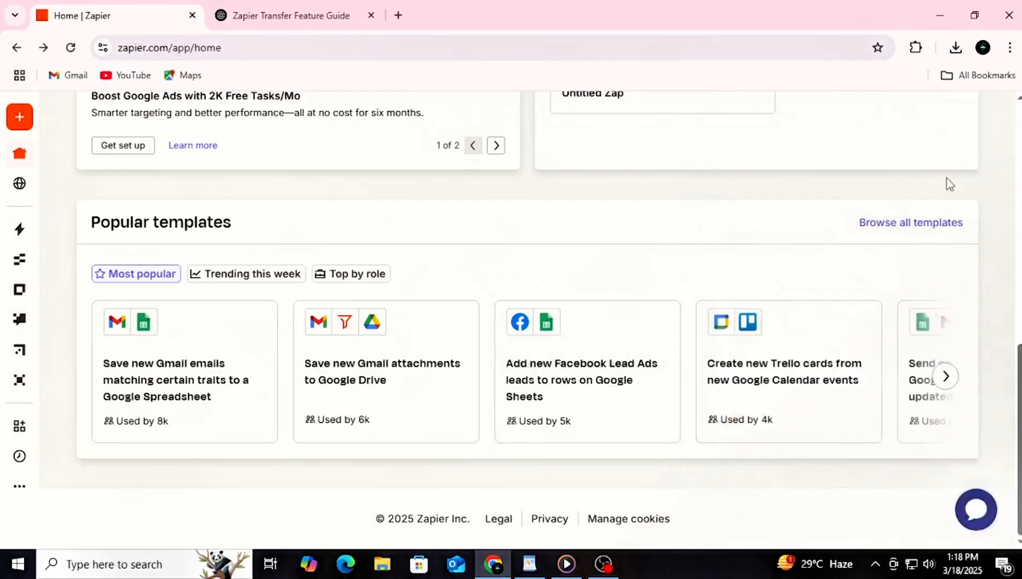
- Open the full template collection from the popular templates and look over the featured solutions and the lead management and sales pipeline templates
{"action": "left_click", "coordinate": [926, 223]}
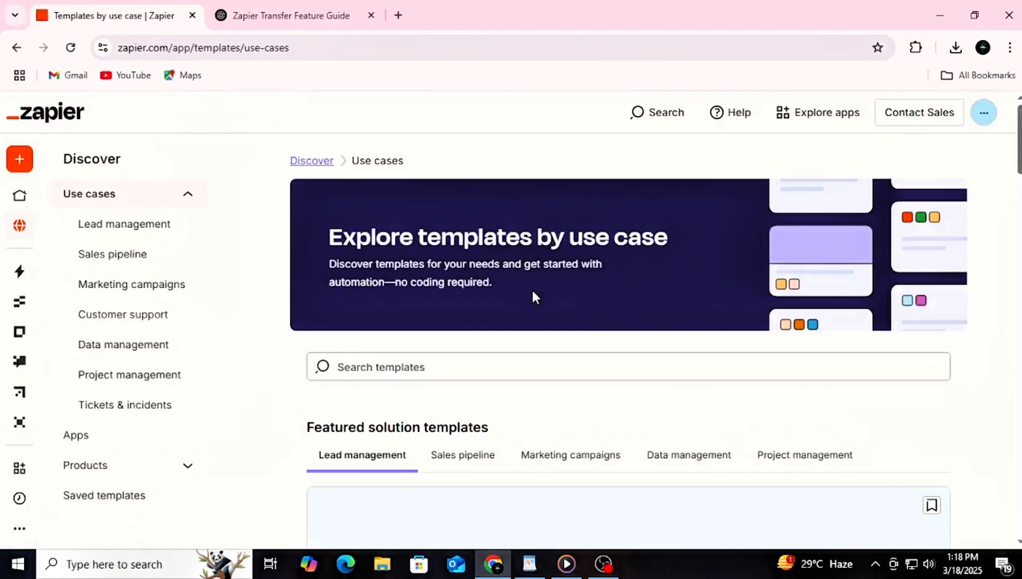
{"action": "scroll", "coordinate": [630, 380], "scroll_direction": "down", "scroll_amount": 2}
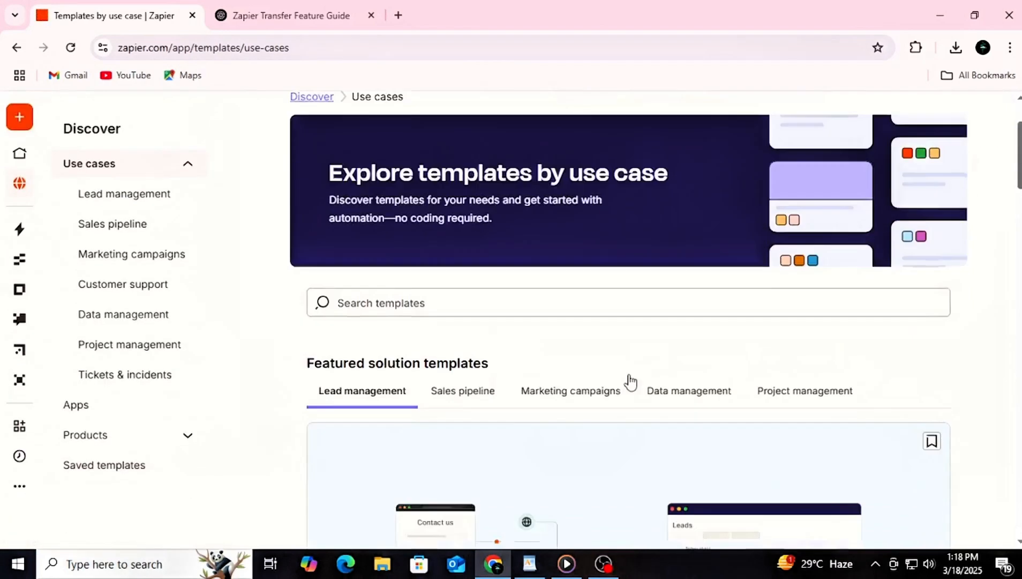
{"action": "scroll", "coordinate": [630, 381], "scroll_direction": "down", "scroll_amount": 10}
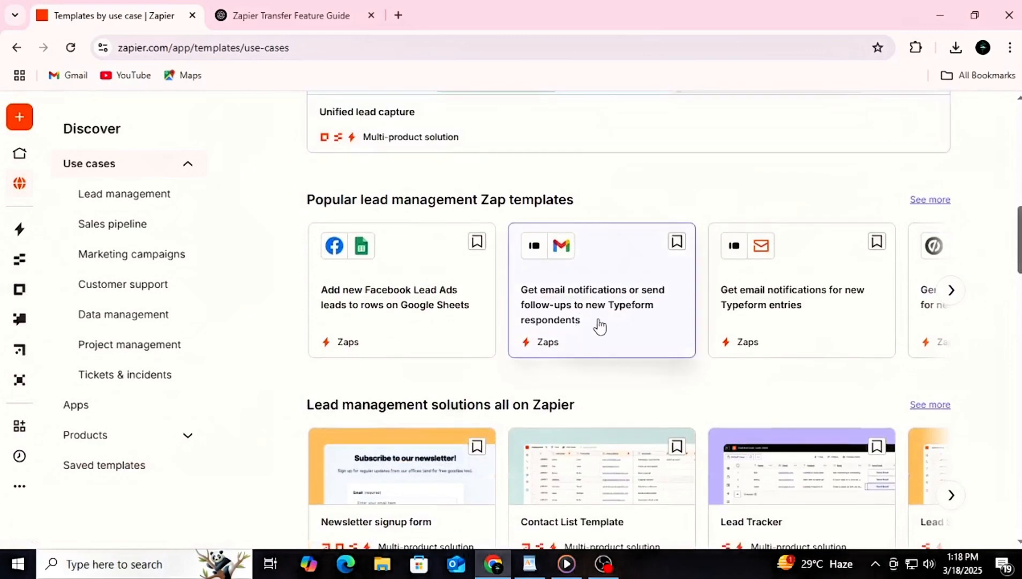
{"action": "scroll", "coordinate": [600, 325], "scroll_direction": "down", "scroll_amount": 1}
{"action": "scroll", "coordinate": [611, 242], "scroll_direction": "down", "scroll_amount": 1}
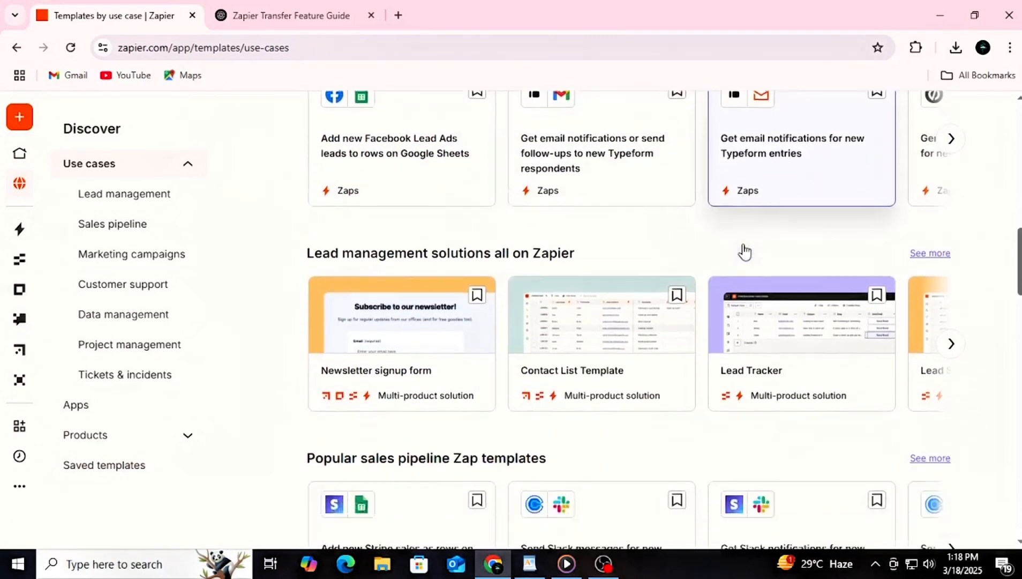
{"action": "scroll", "coordinate": [745, 251], "scroll_direction": "down", "scroll_amount": 5}
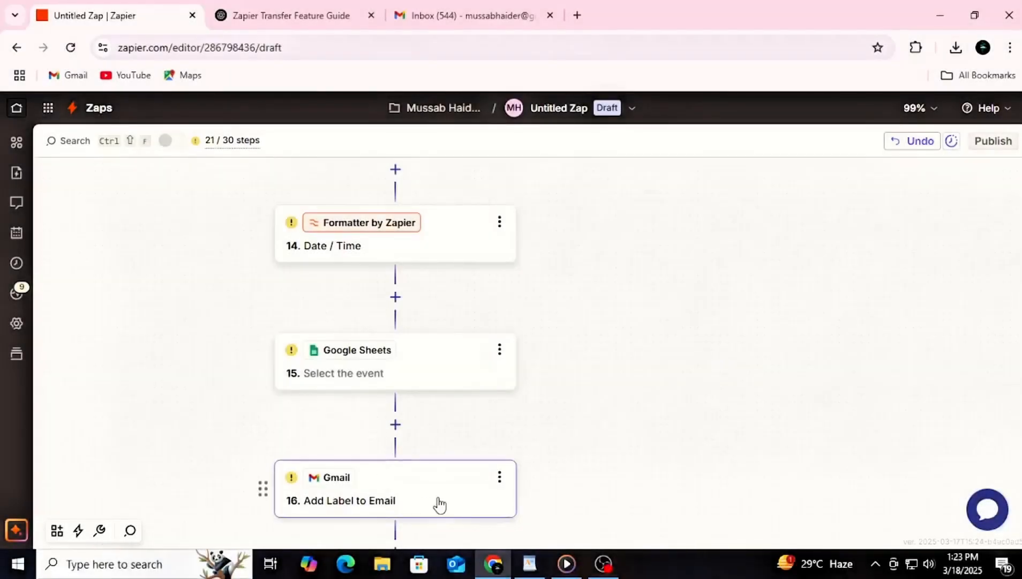
- Run the test of the Gmail Add Label to Email step and open the help center for its error
{"action": "left_click", "coordinate": [316, 497]}
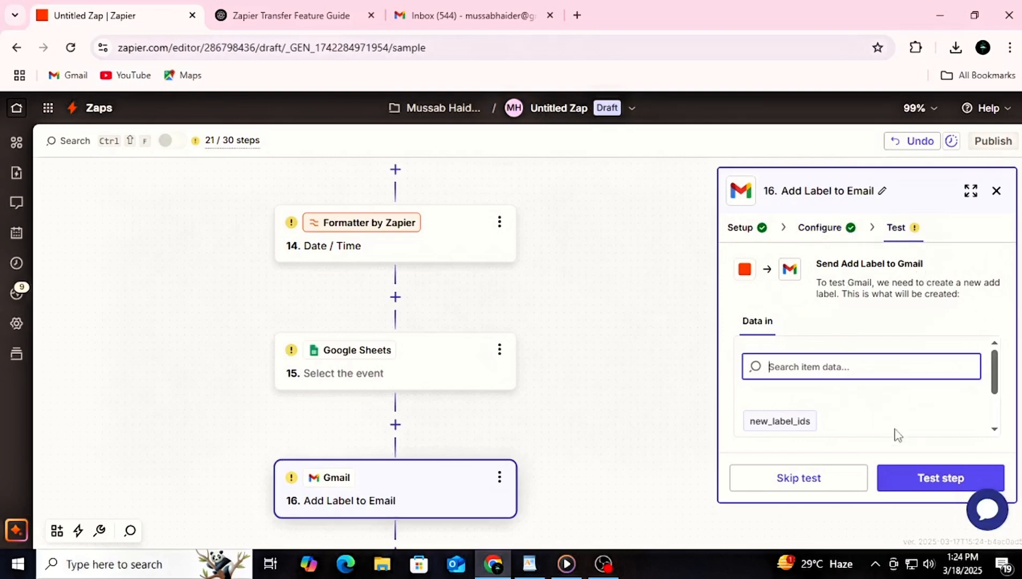
{"action": "left_click", "coordinate": [924, 478]}
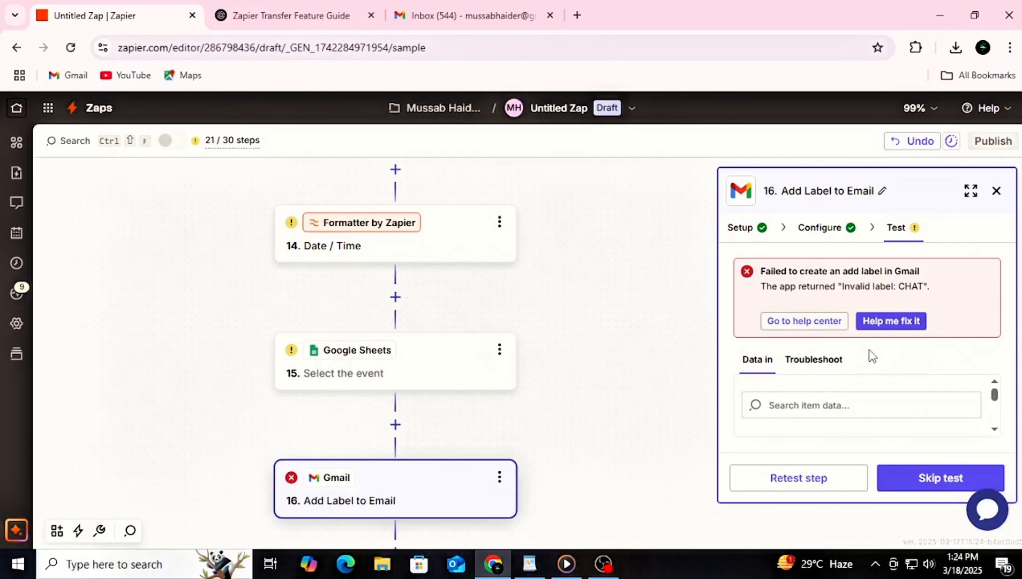
{"action": "left_click", "coordinate": [792, 321]}
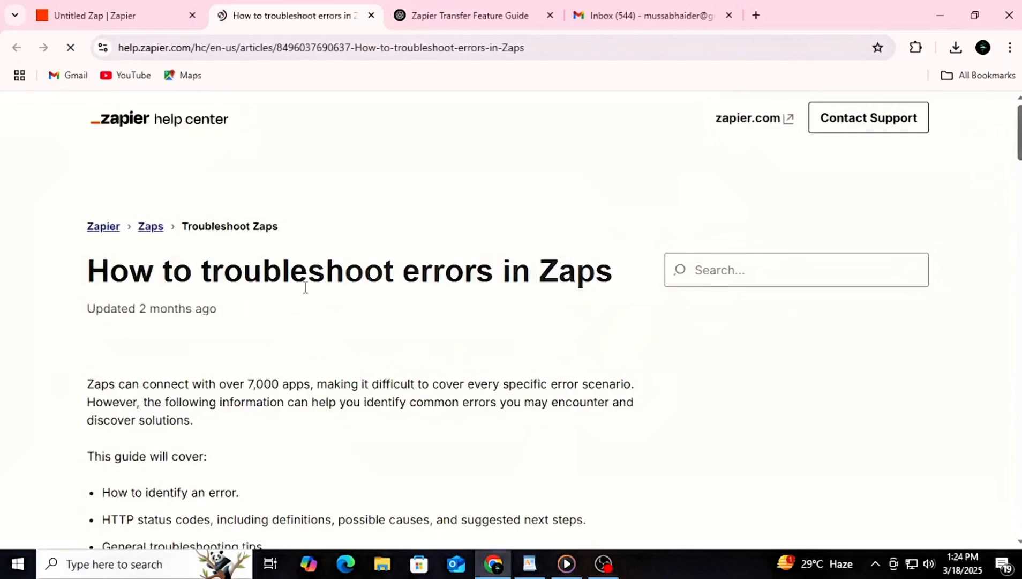
- Read the help article on troubleshooting errors in Zaps, covering how to identify an error and review issues in the Zap history
{"action": "scroll", "coordinate": [305, 288], "scroll_direction": "down", "scroll_amount": 6}
{"action": "scroll", "coordinate": [307, 293], "scroll_direction": "down", "scroll_amount": 4}
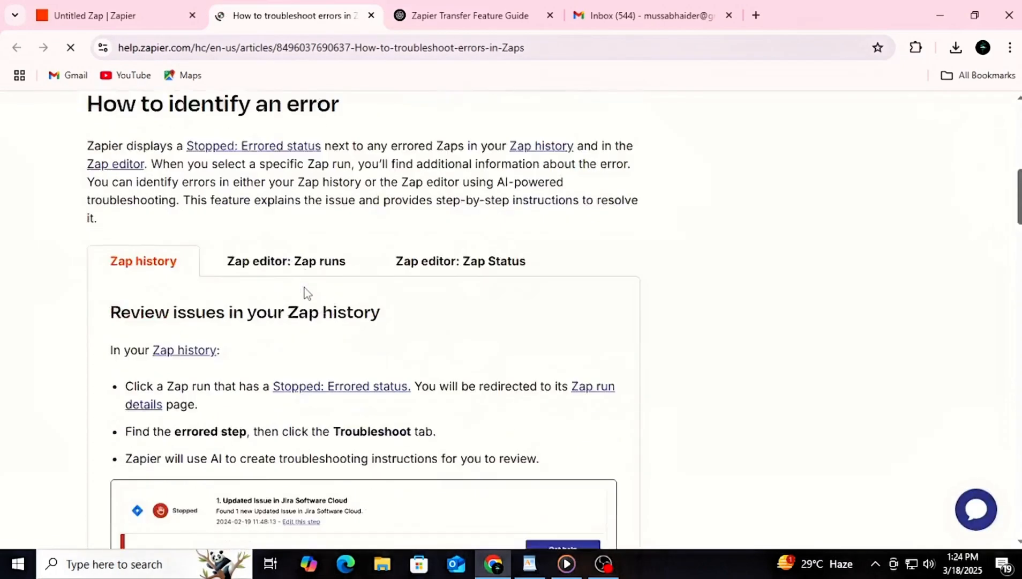
{"action": "scroll", "coordinate": [307, 293], "scroll_direction": "down", "scroll_amount": 4}
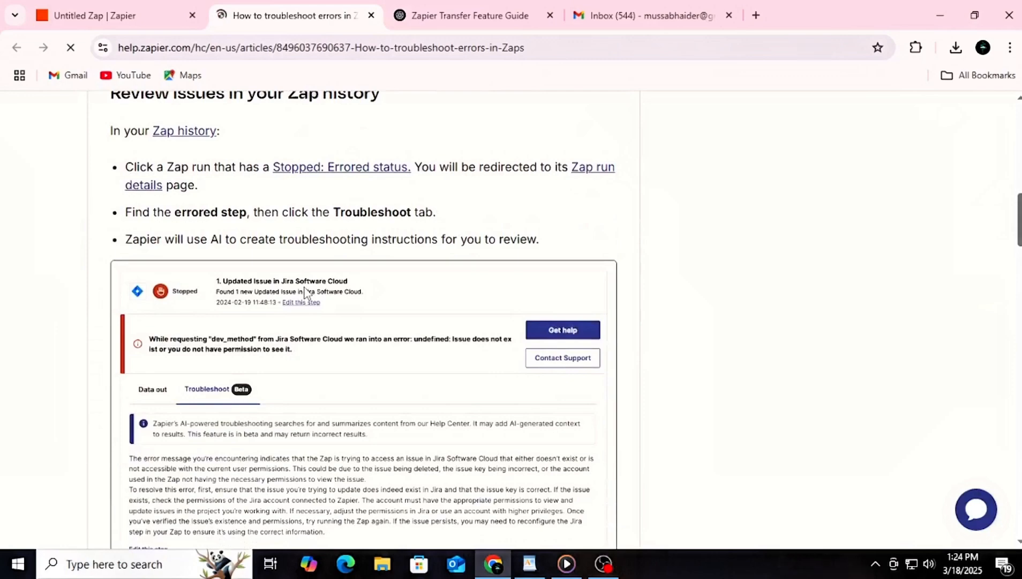
{"action": "scroll", "coordinate": [306, 292], "scroll_direction": "down", "scroll_amount": 2}
{"action": "scroll", "coordinate": [306, 292], "scroll_direction": "up", "scroll_amount": 15}
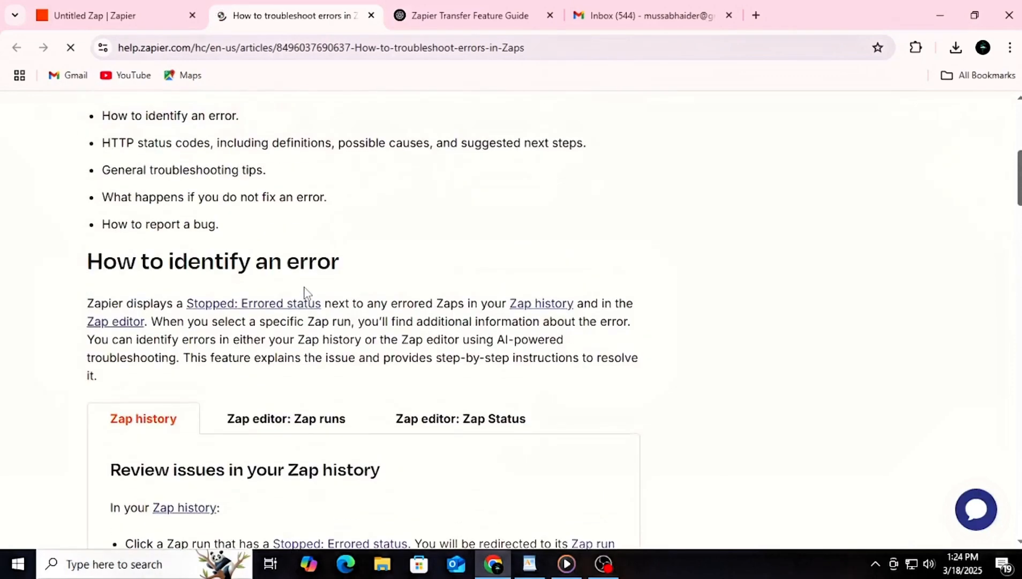